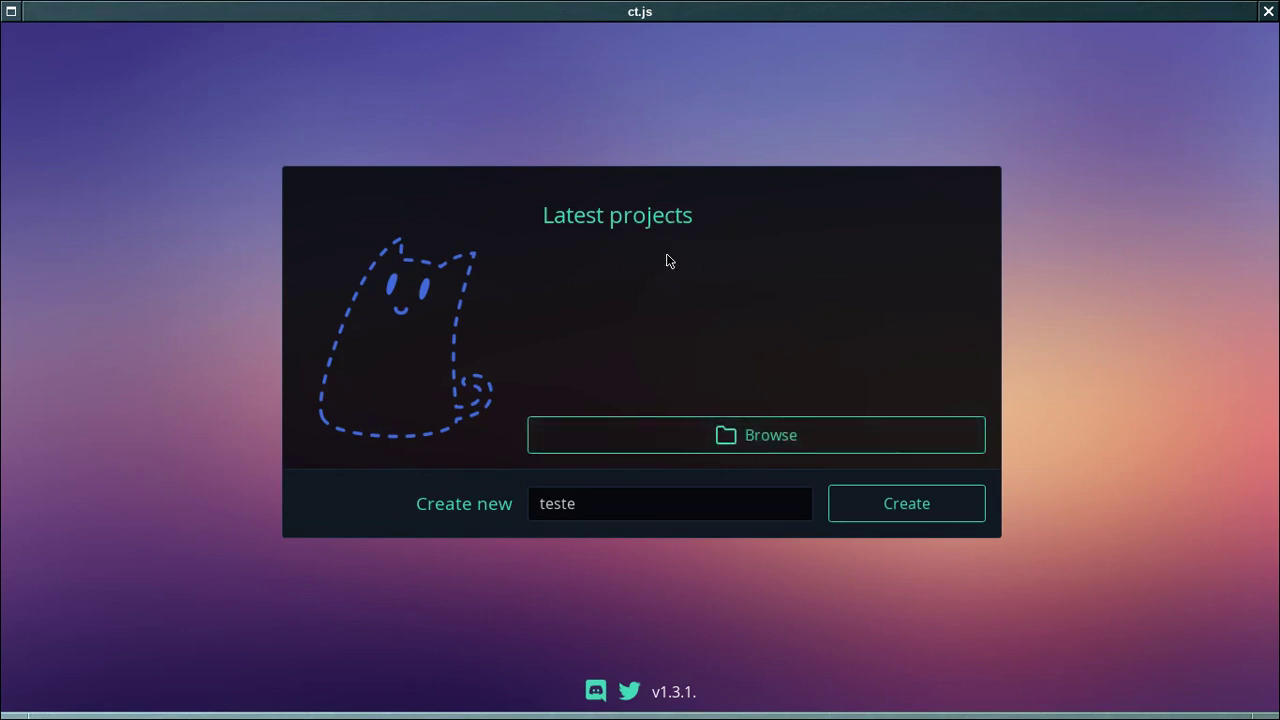
Step: Start creating a new project with the name teste
click(661, 509)
double_click(661, 509)
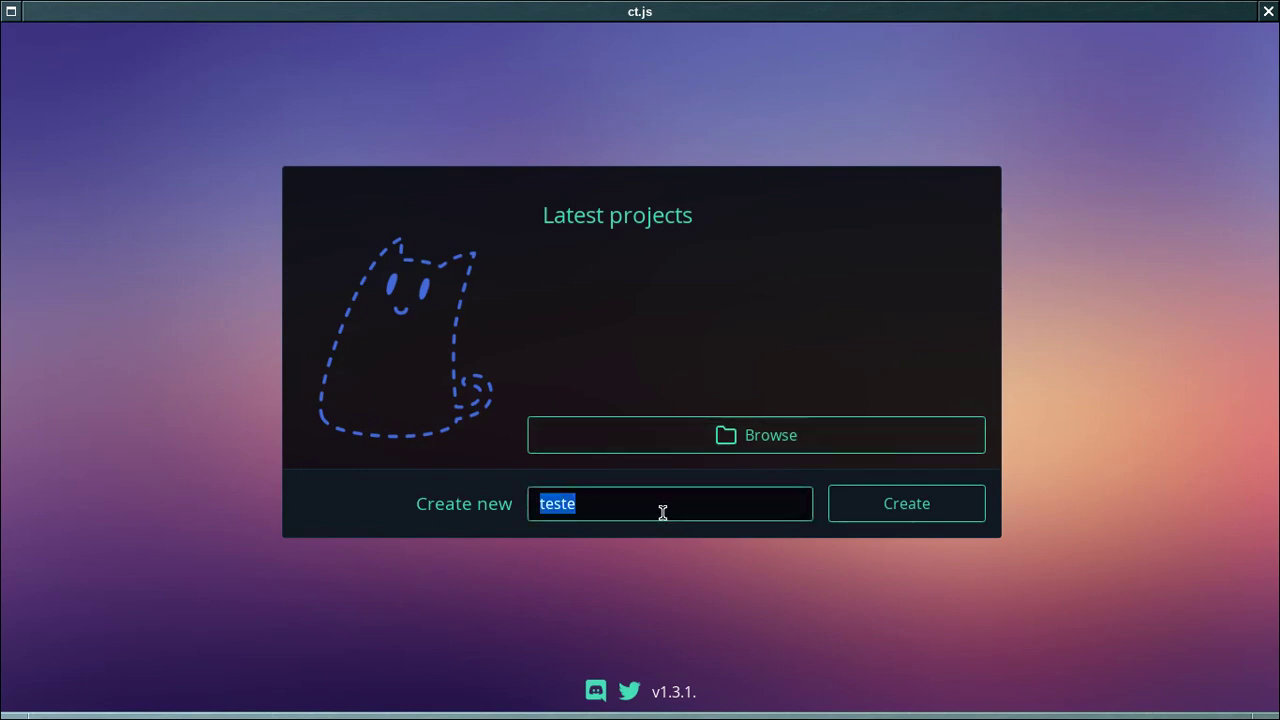
click(662, 512)
click(942, 506)
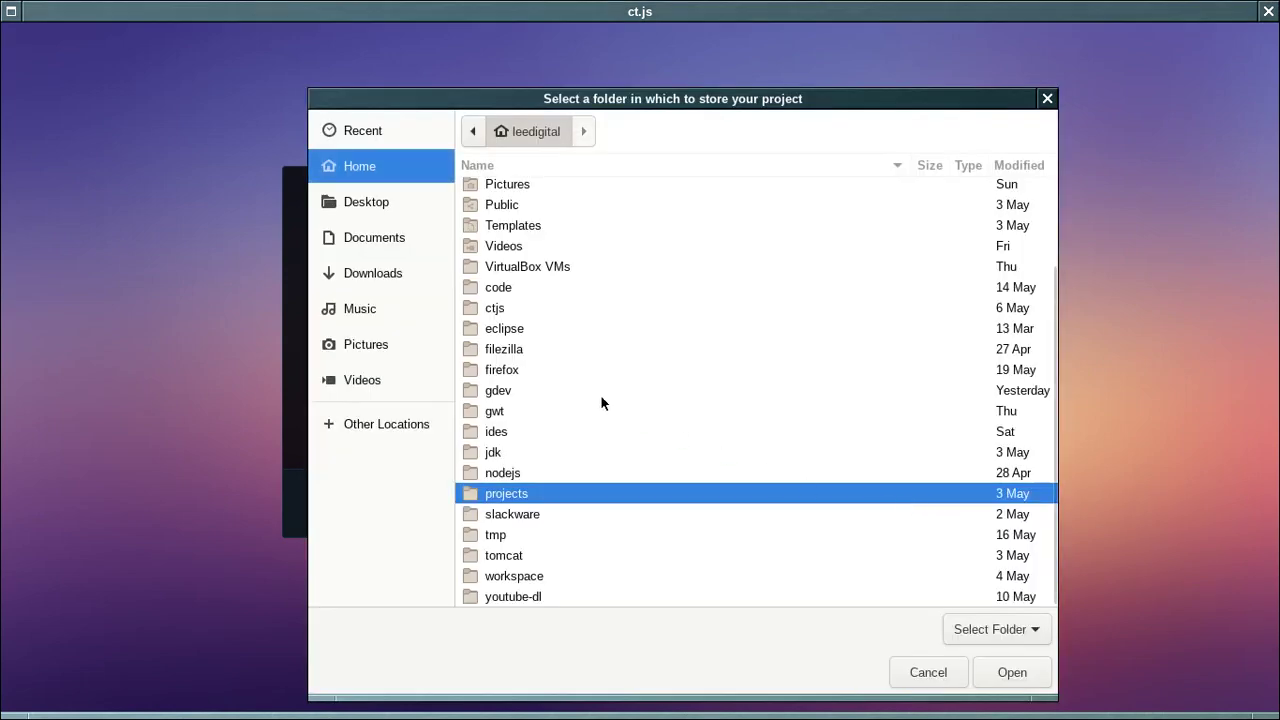
Step: Choose the workspace/games/ctjs folder in the home directory as the storage location and create the project there
double_click(518, 579)
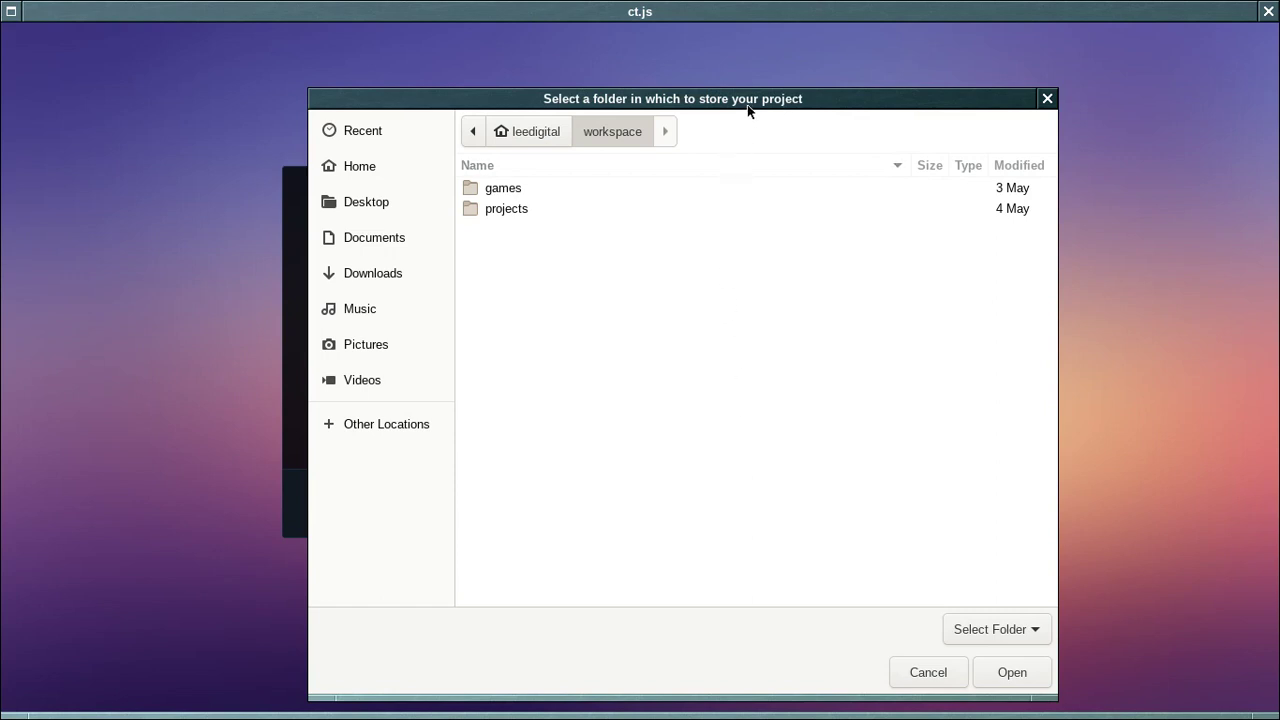
drag(747, 104, 747, 83)
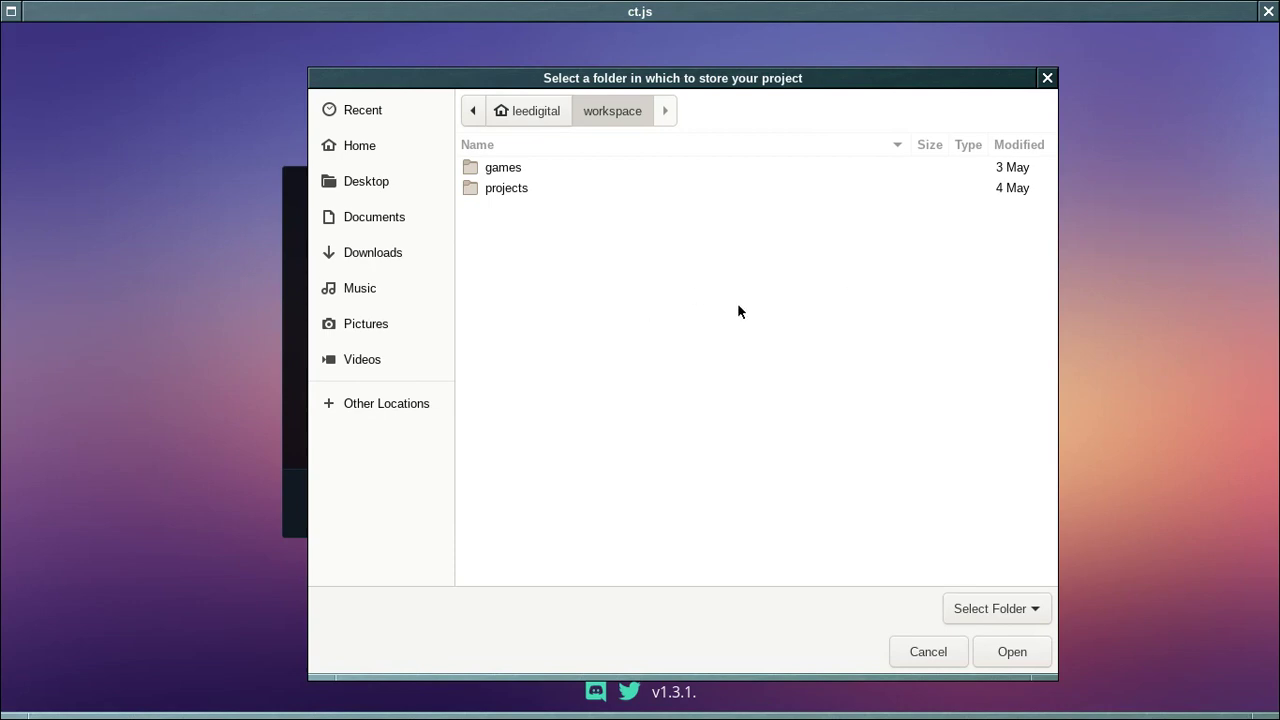
double_click(516, 193)
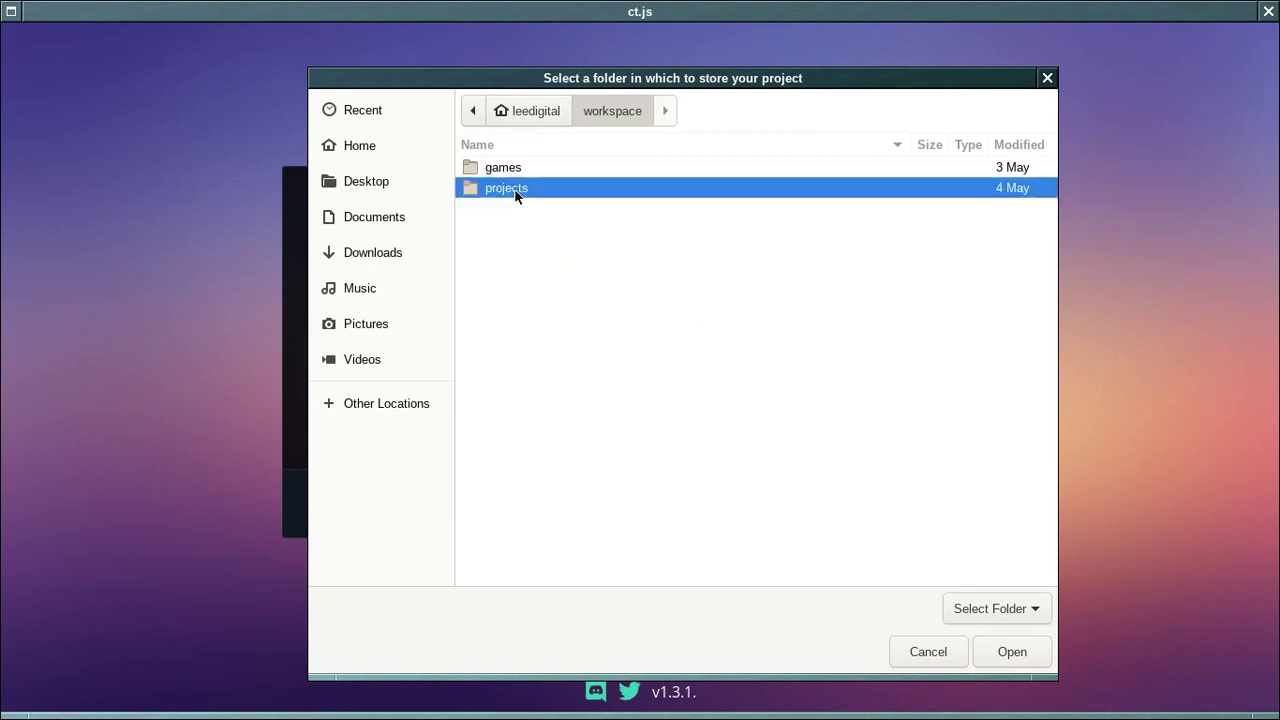
click(633, 114)
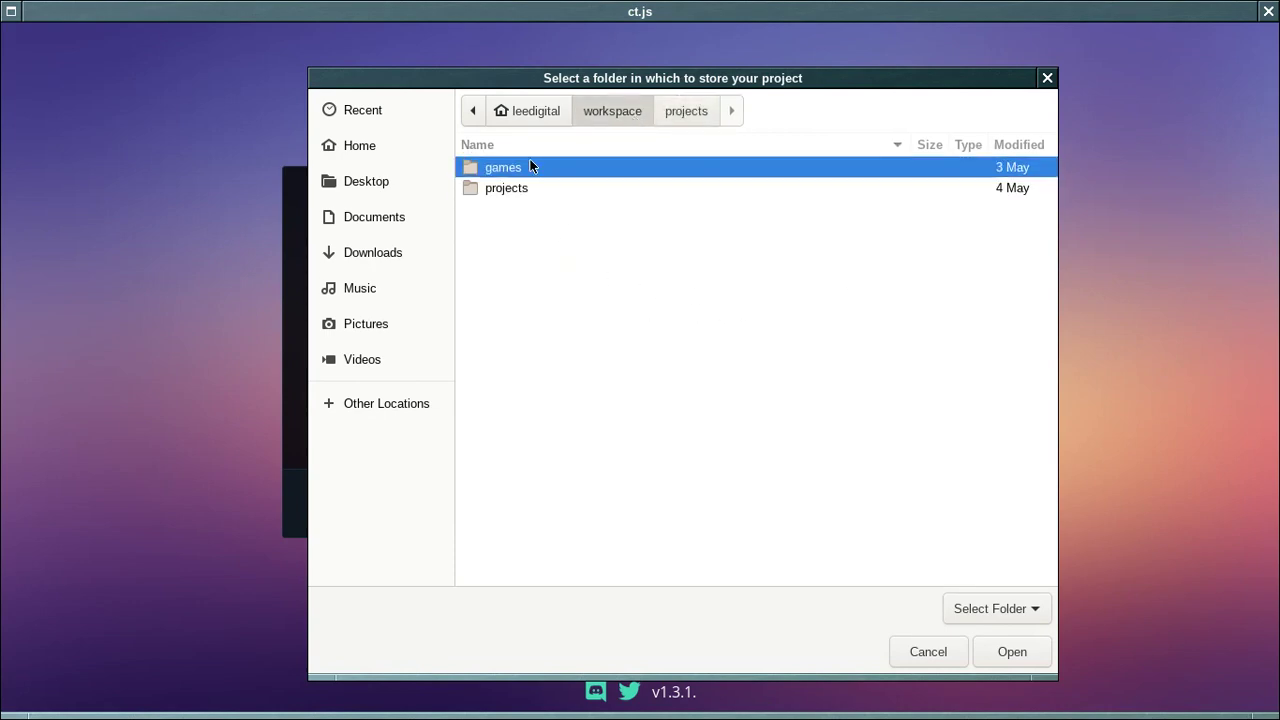
double_click(529, 161)
double_click(507, 172)
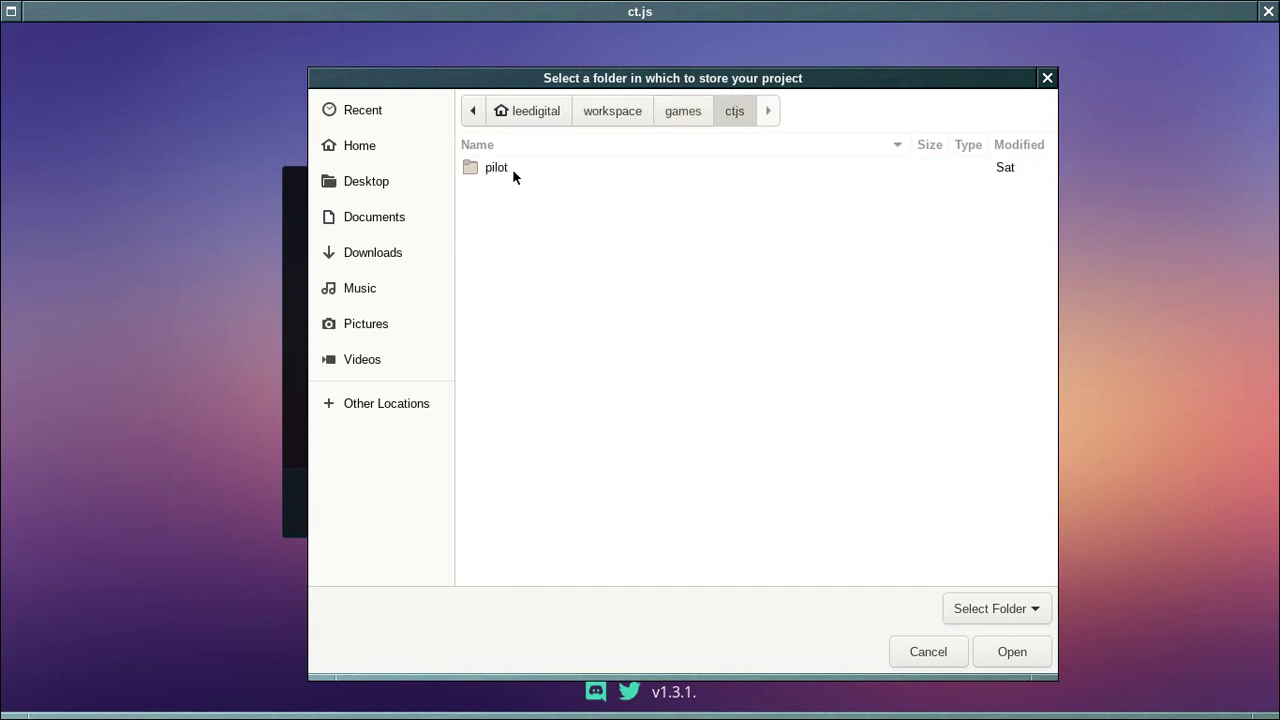
double_click(524, 170)
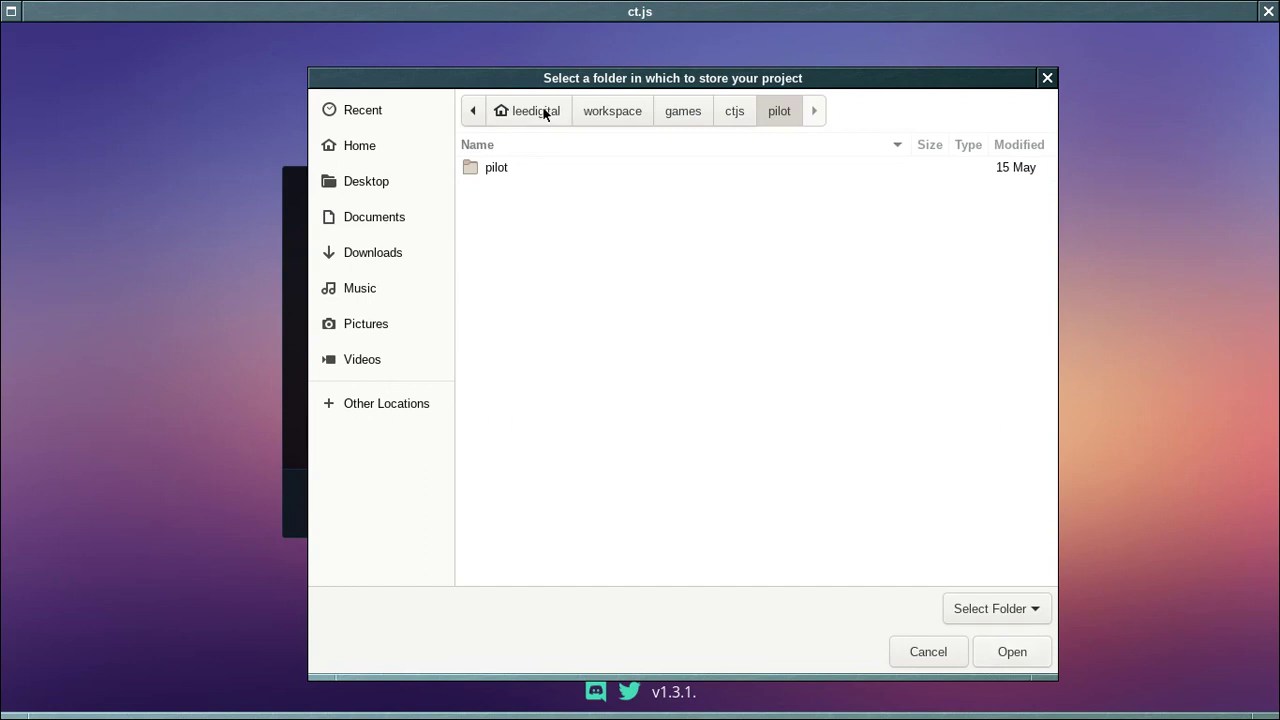
click(735, 110)
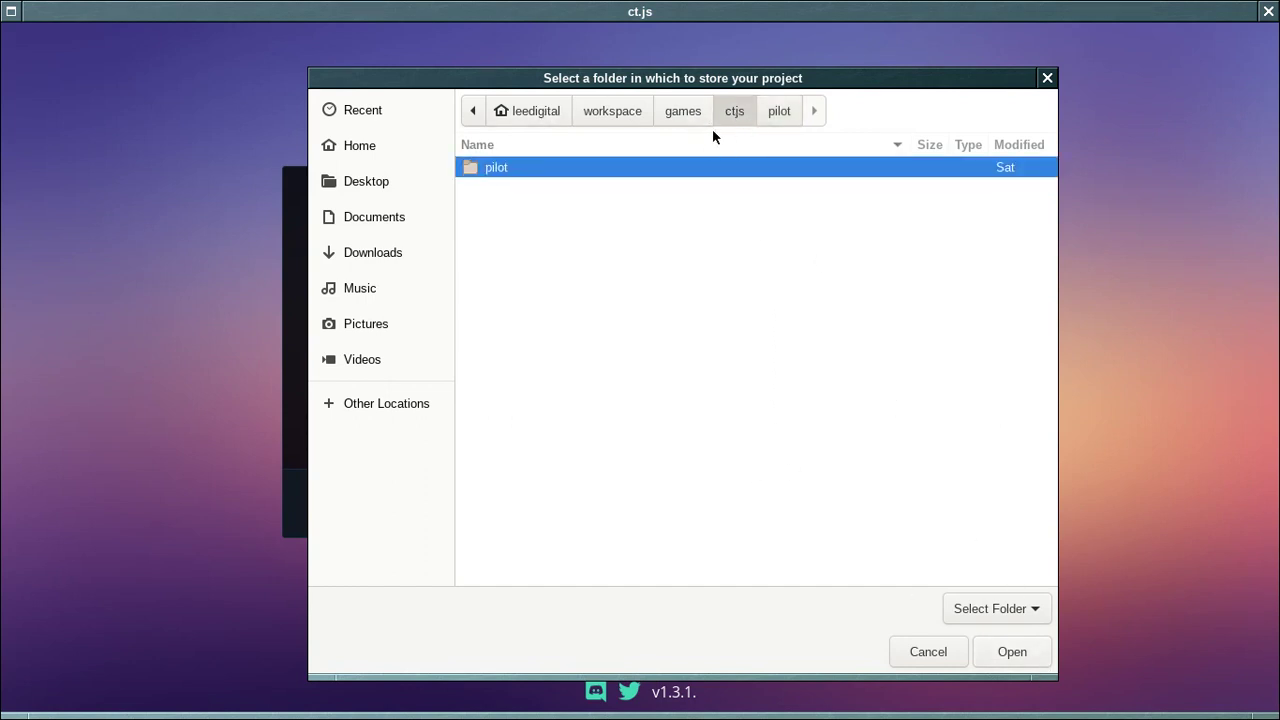
click(1010, 650)
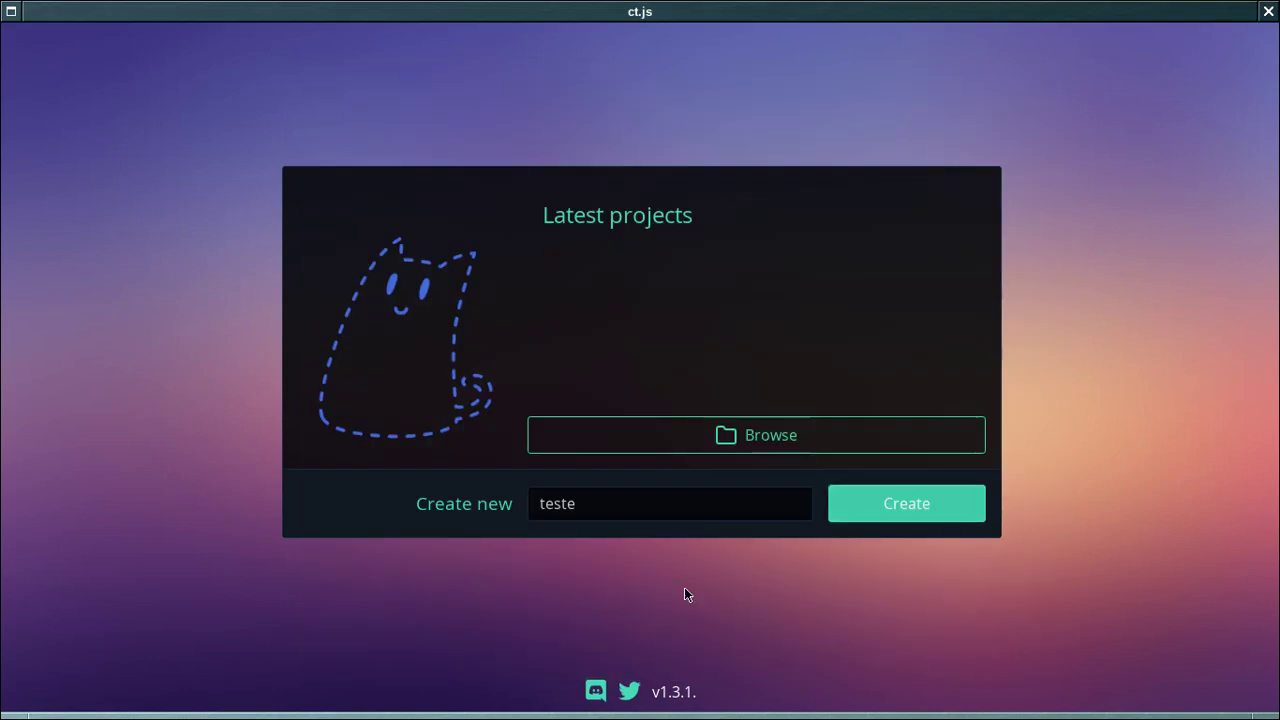
click(898, 493)
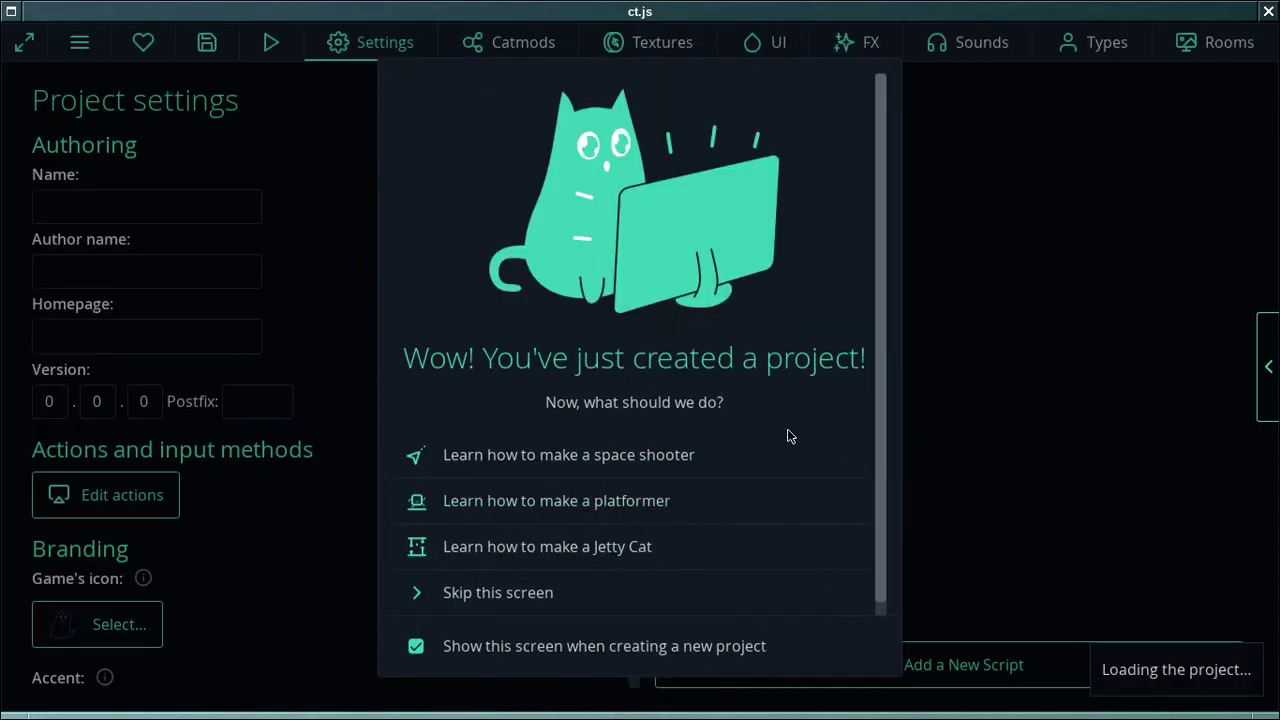
Step: Skip the welcome screen of the new project and switch the editor to full screen
scroll(759, 430, down, 1)
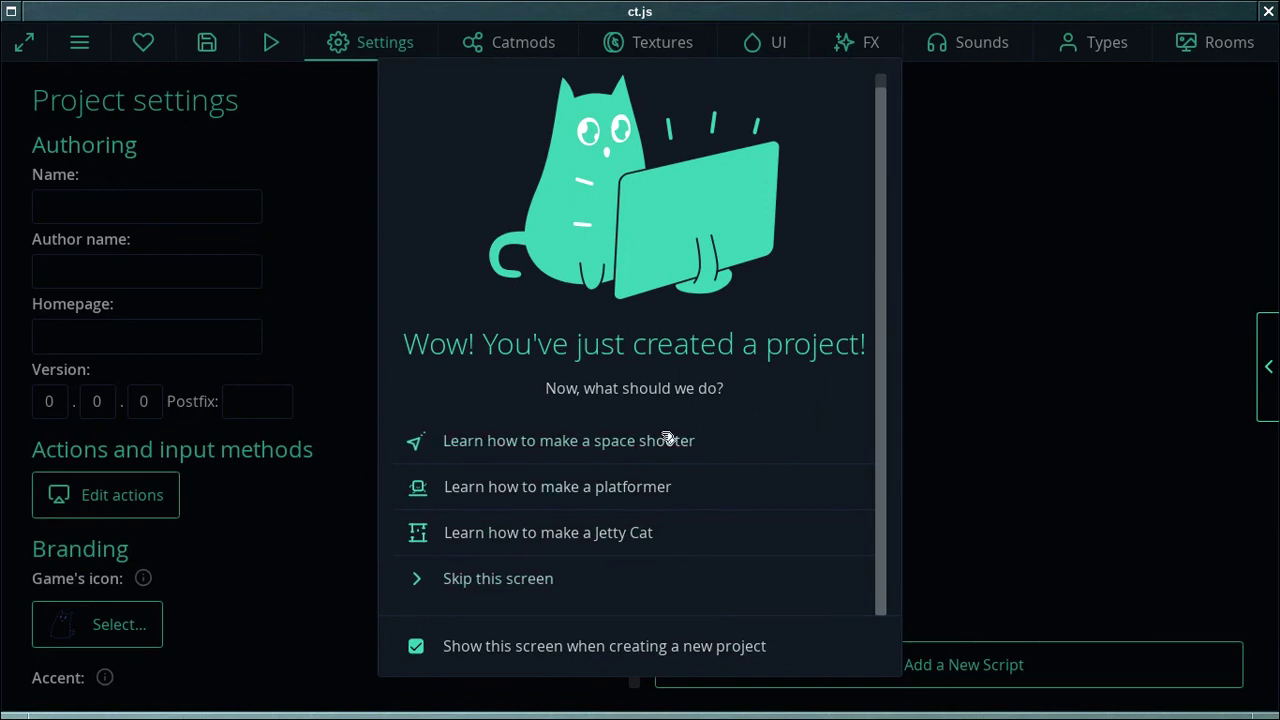
click(535, 586)
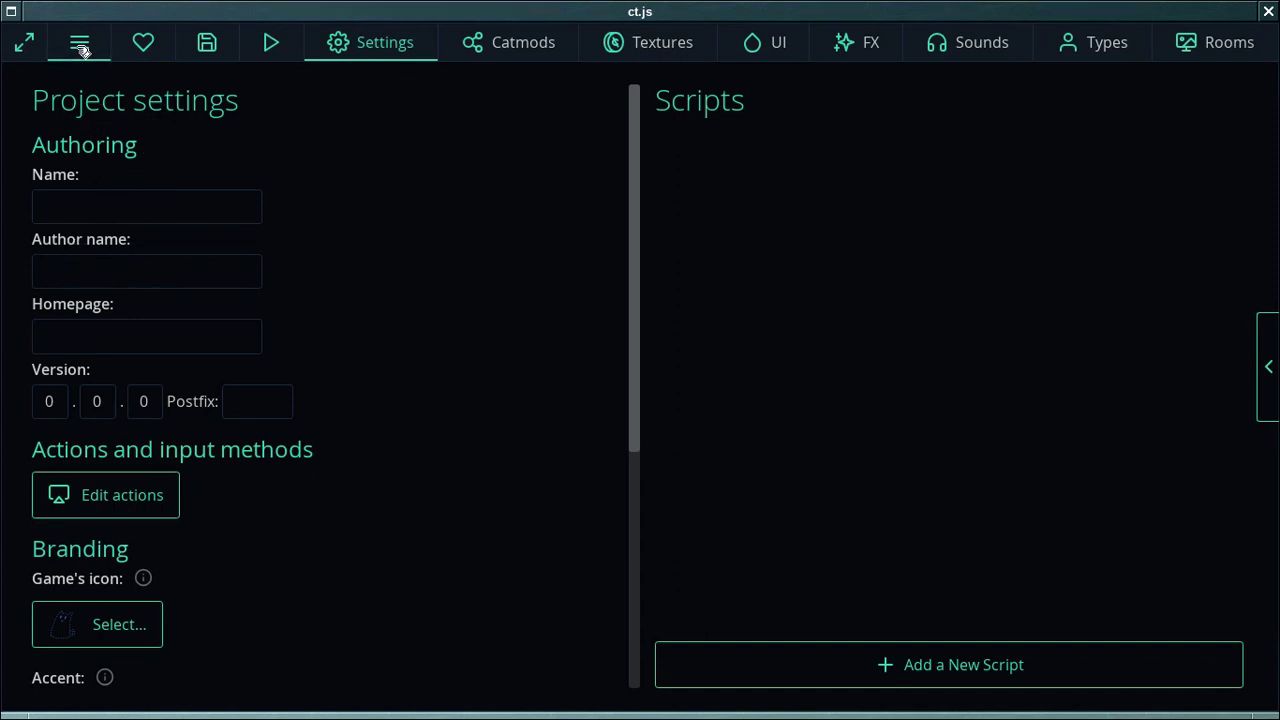
click(22, 43)
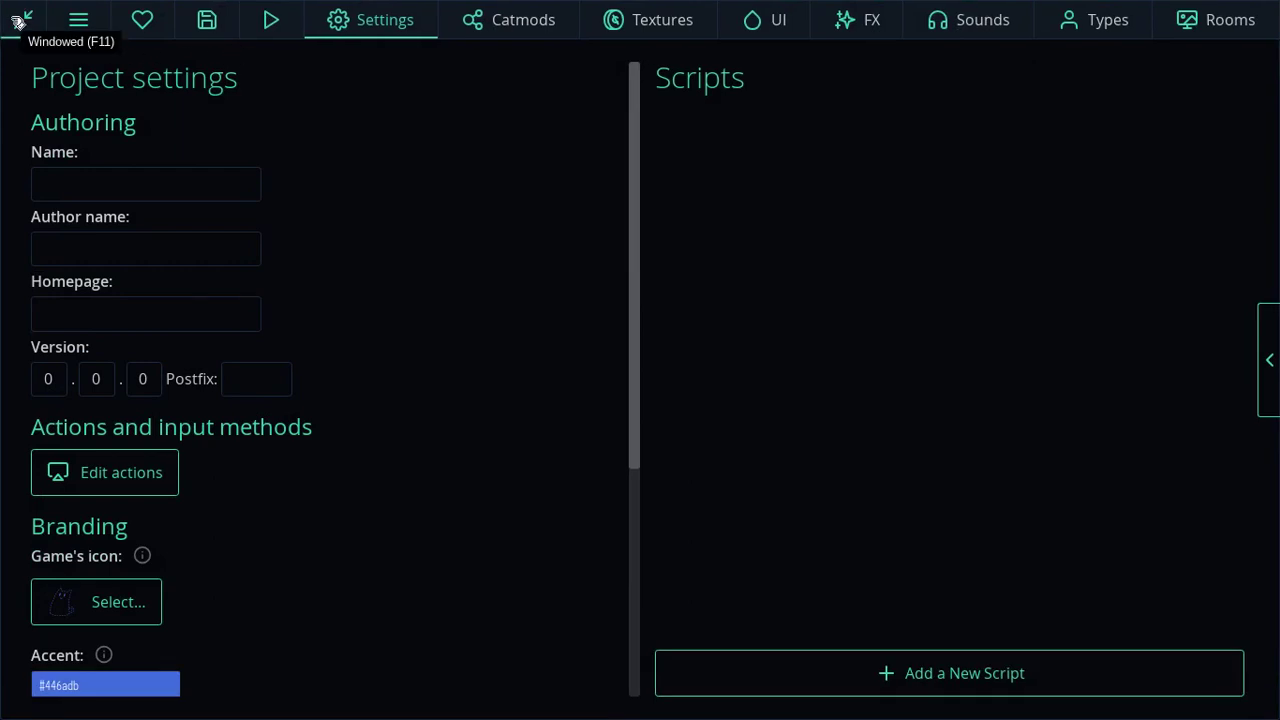
click(18, 22)
click(20, 45)
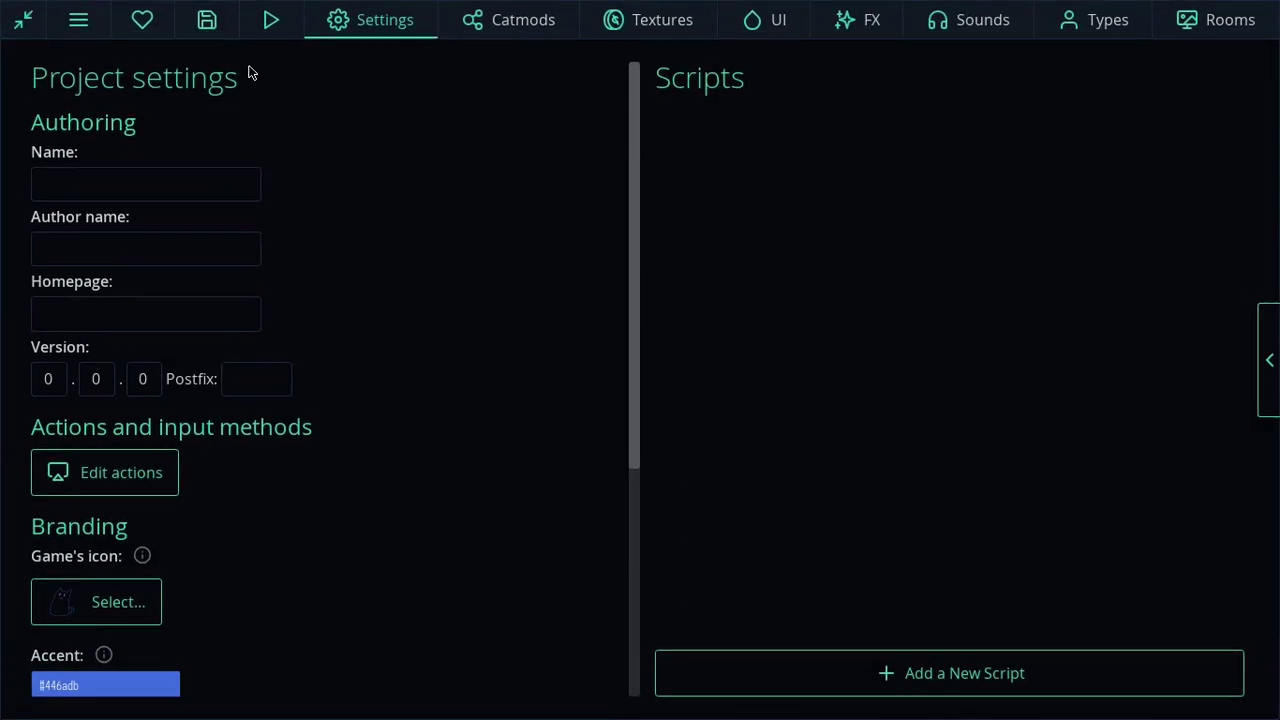
Step: Examine the main menu's commands for saving, exporting, packing the project and opening the include folder
click(84, 24)
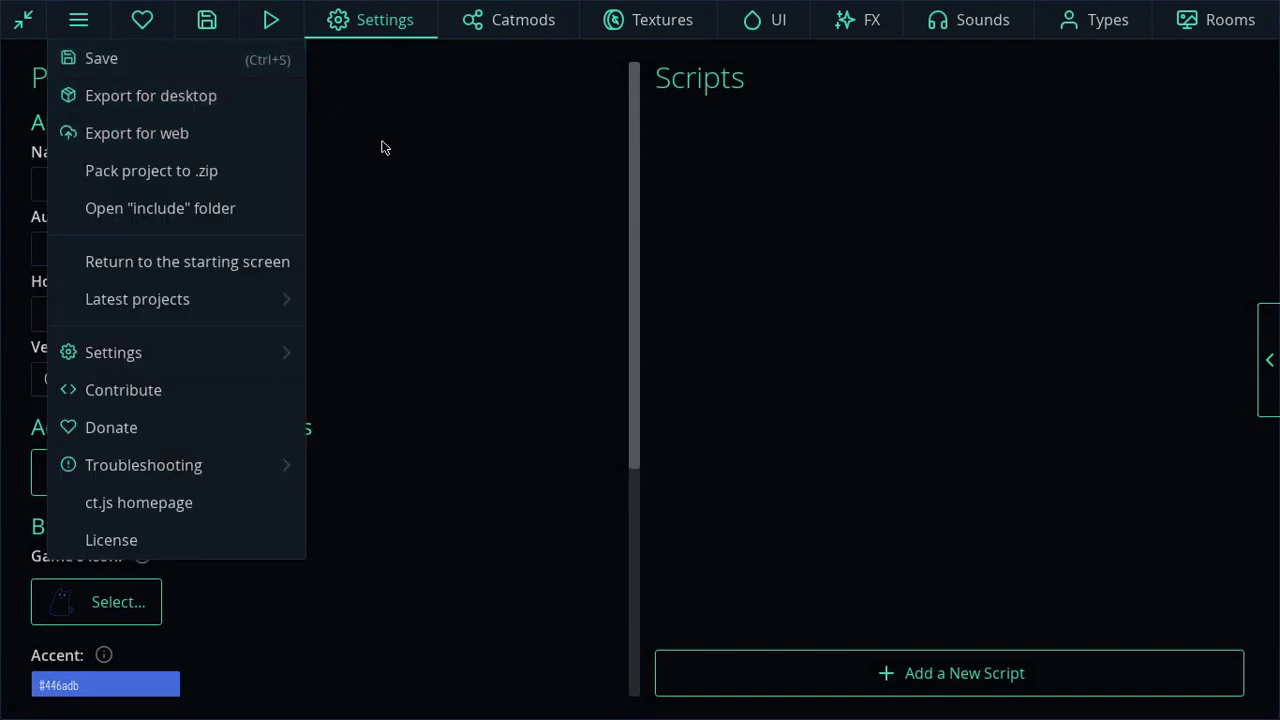
click(268, 140)
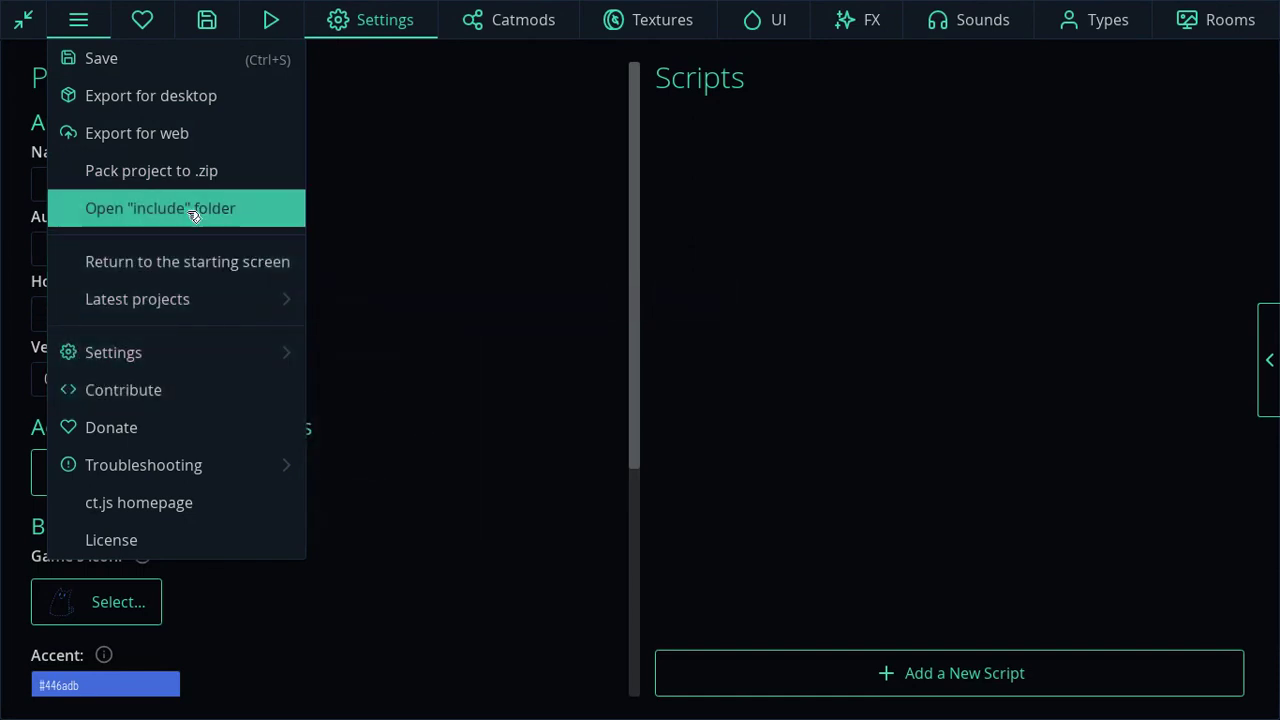
click(96, 22)
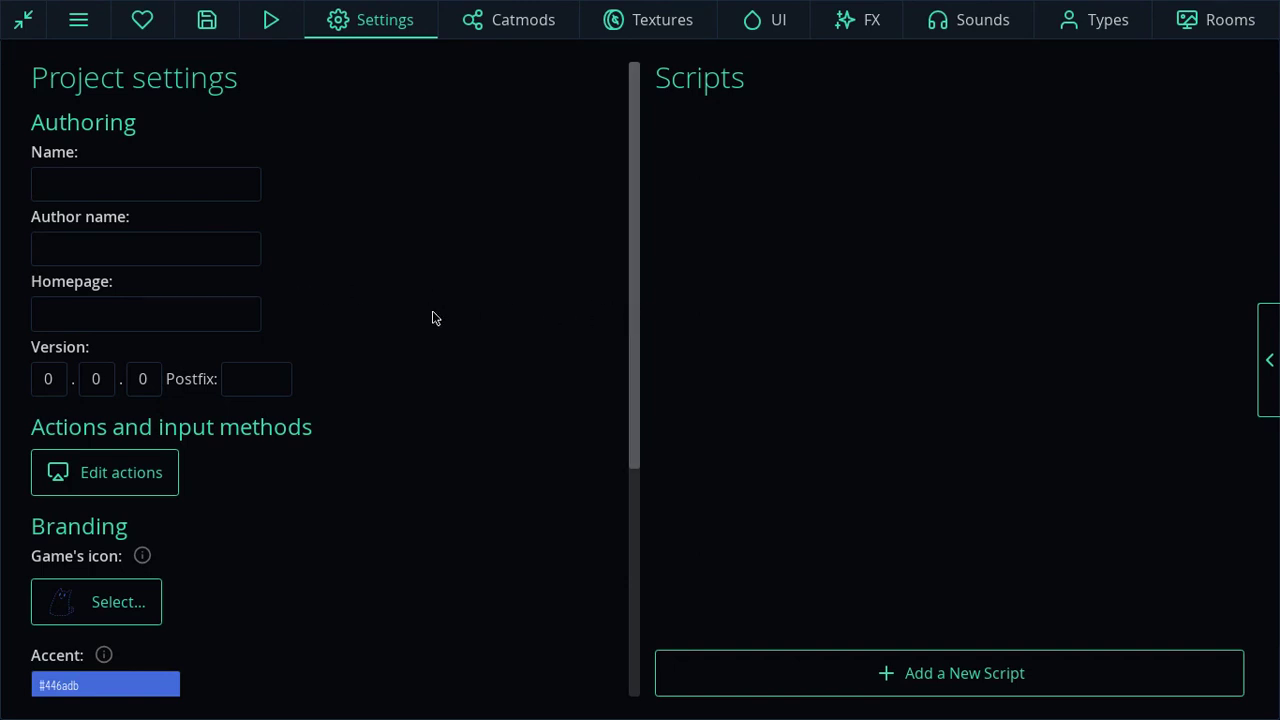
Step: Examine the authoring, branding and render options in the project settings
click(128, 191)
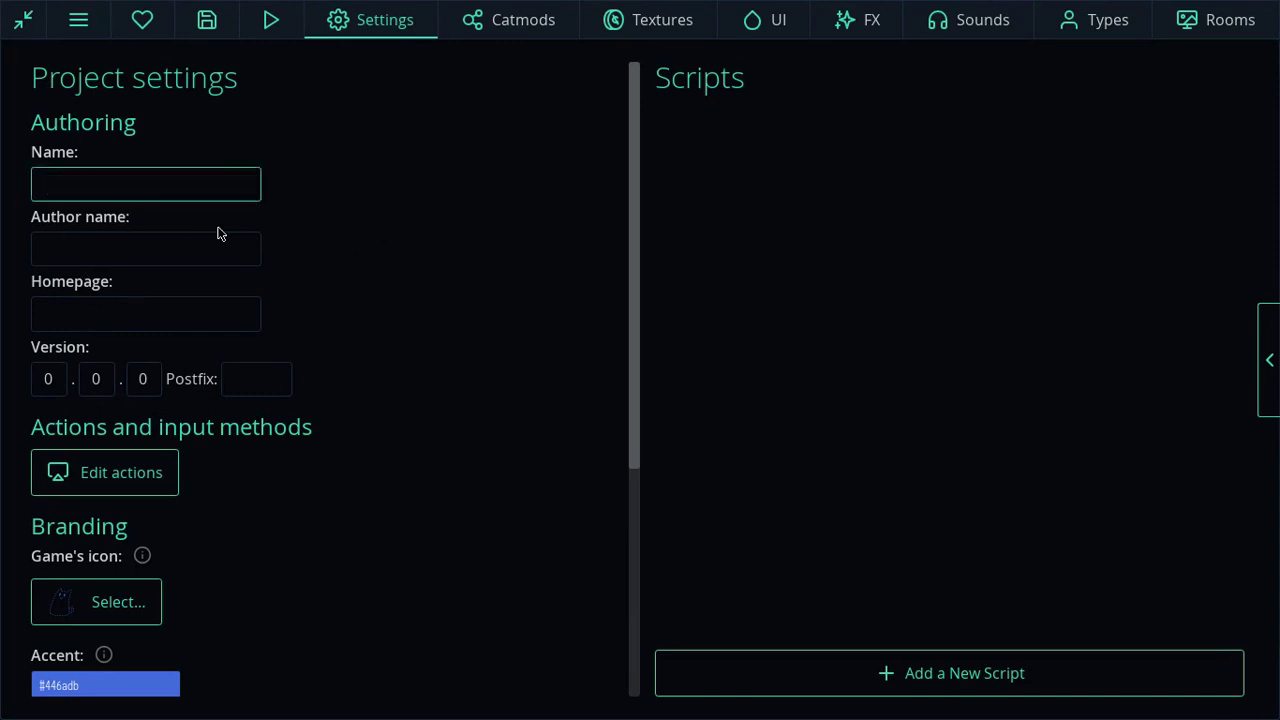
scroll(126, 300, down, 1)
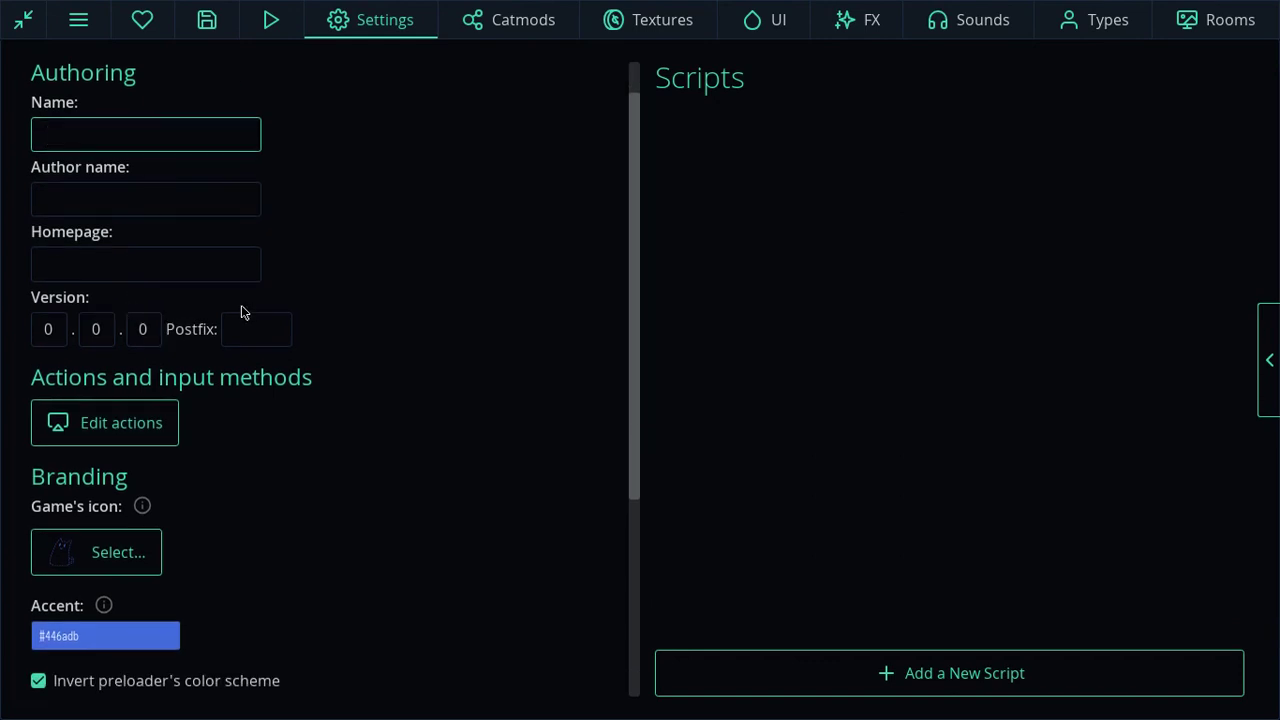
scroll(262, 312, up, 1)
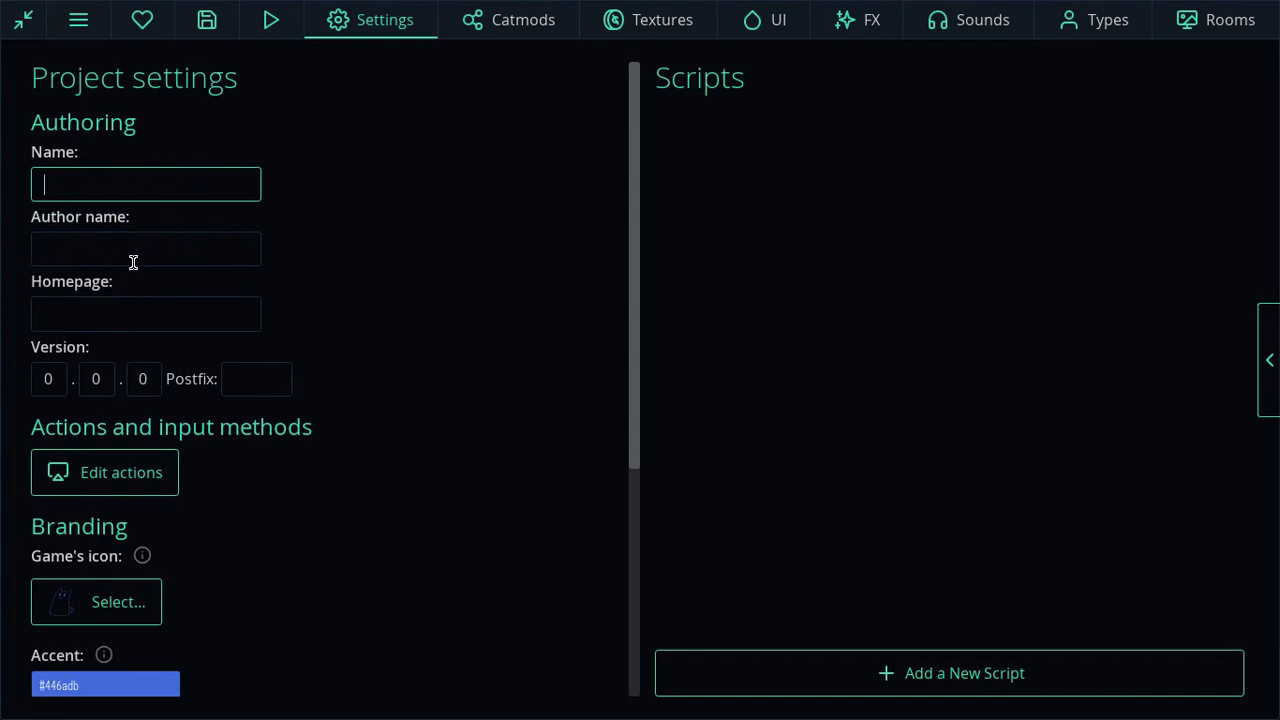
scroll(253, 335, down, 1)
scroll(253, 335, down, 2)
scroll(380, 294, down, 2)
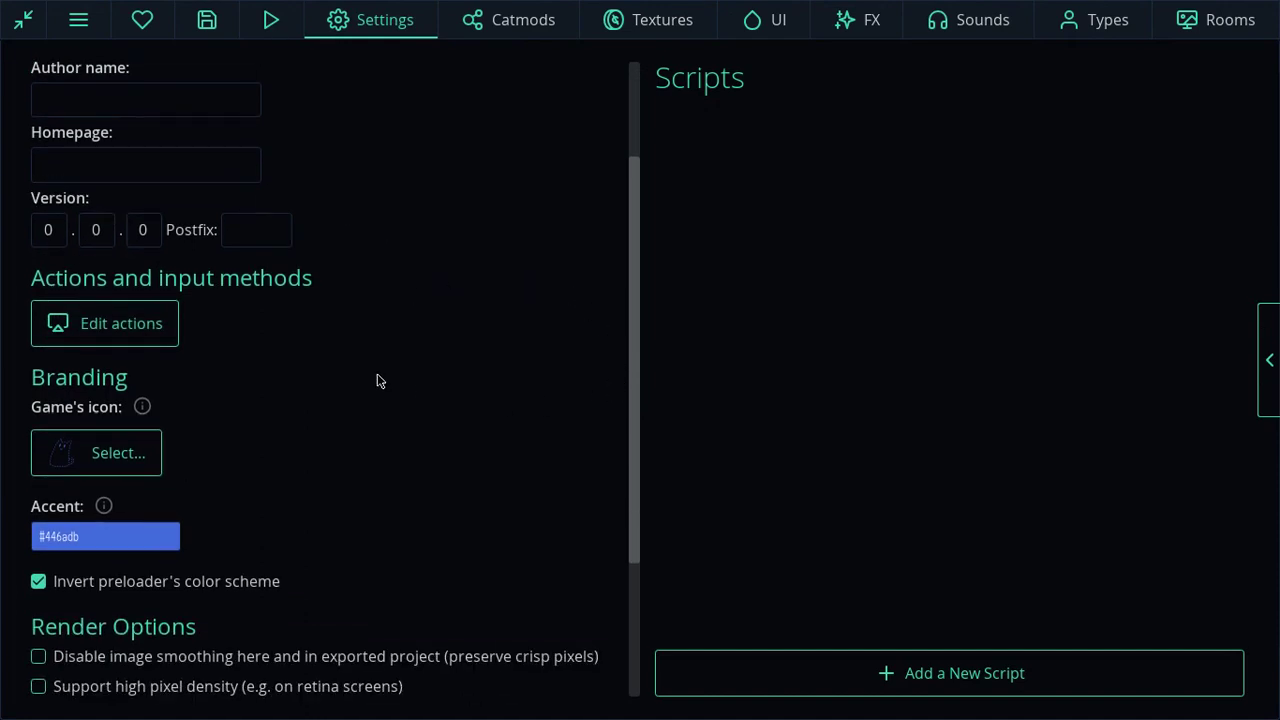
Step: Inspect the actions editor for input methods and return to the project settings by saving it without adding an action
click(116, 325)
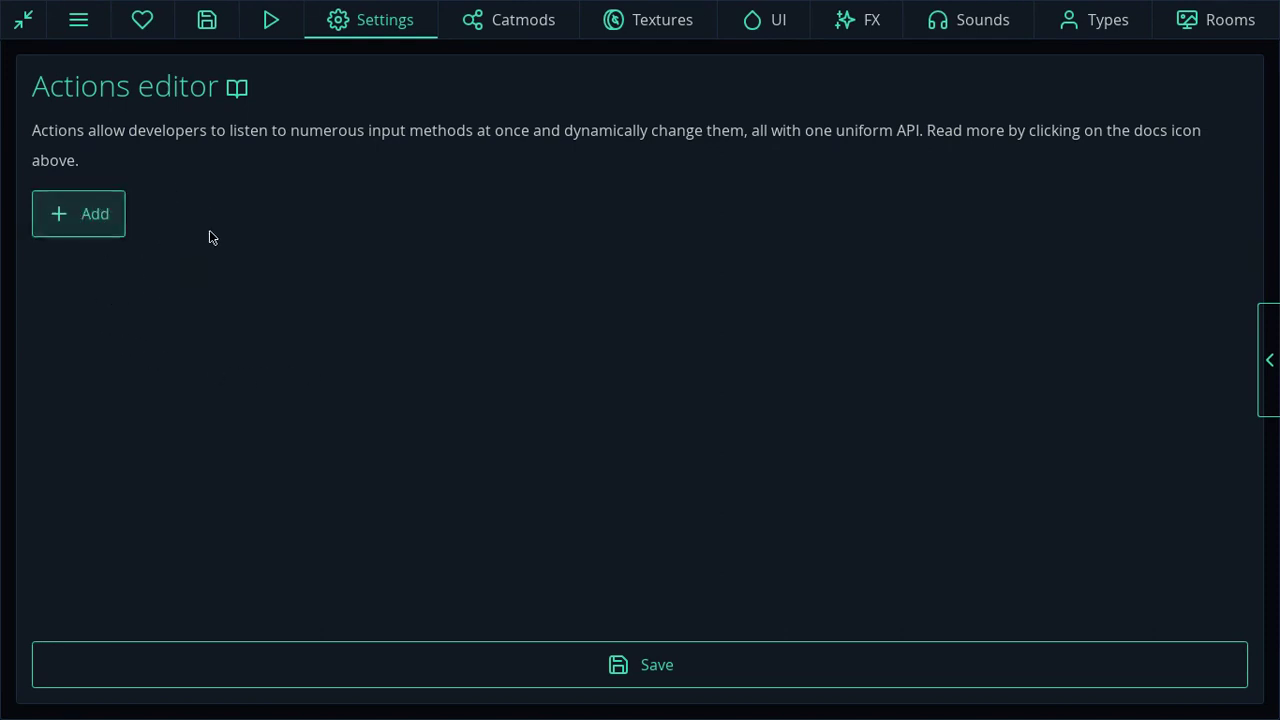
click(603, 663)
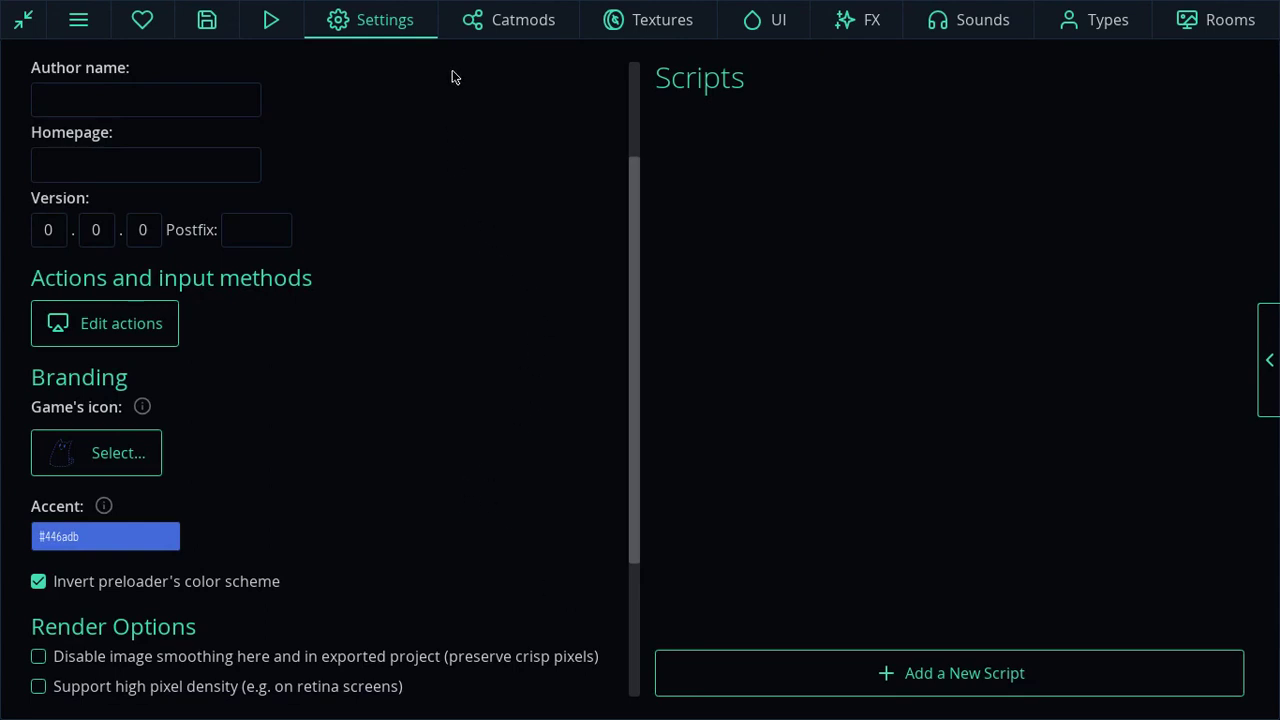
scroll(541, 177, up, 3)
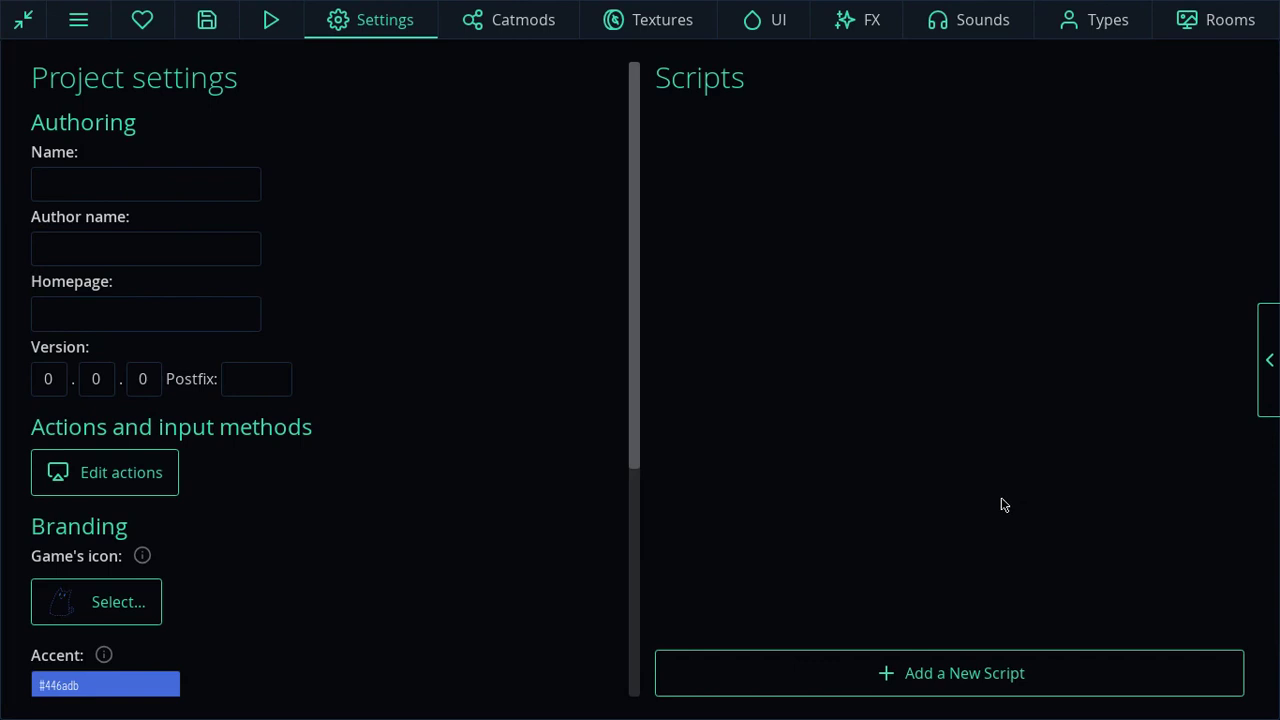
Step: View the project's notepad and the global notepad in the side drawer, and close the drawer
click(1268, 362)
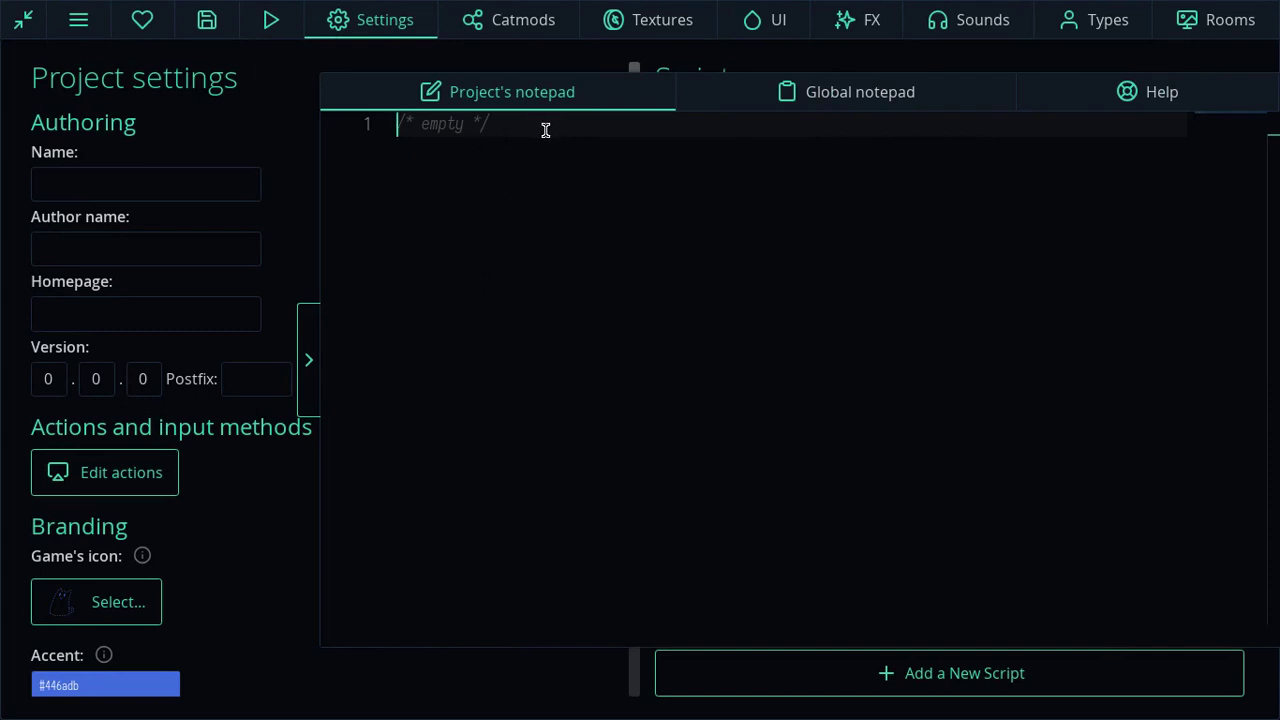
click(874, 92)
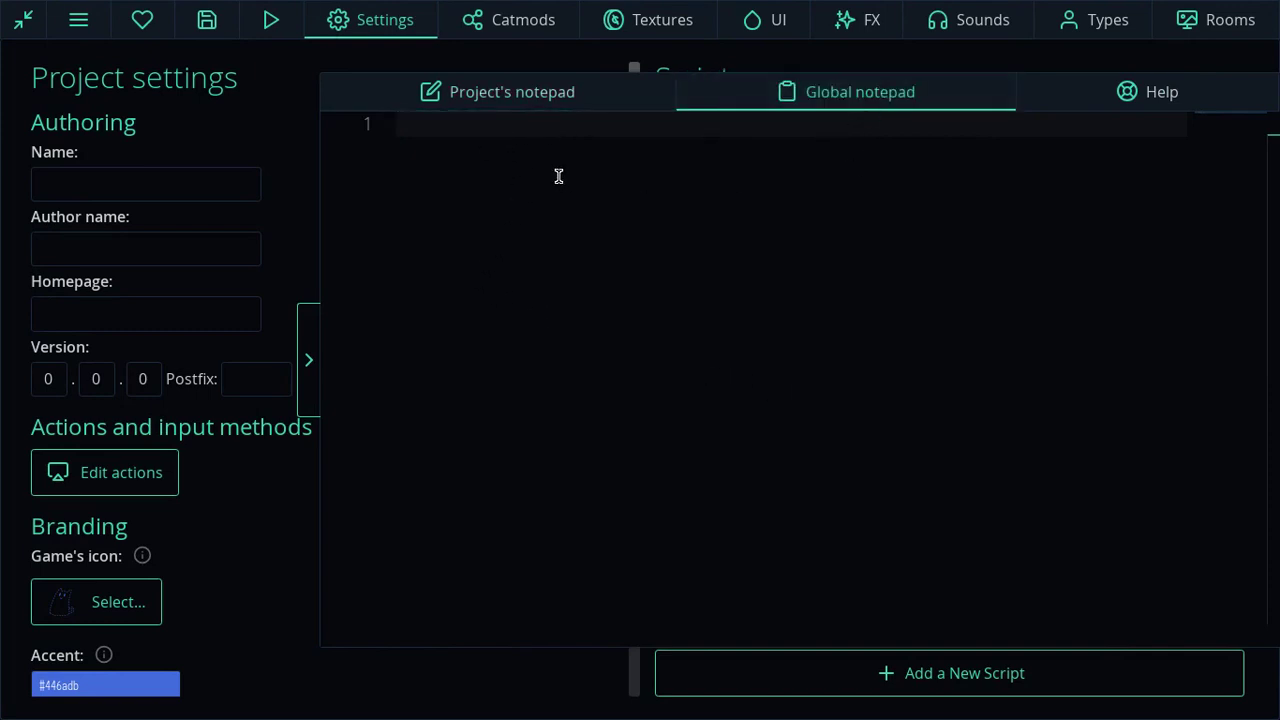
click(547, 105)
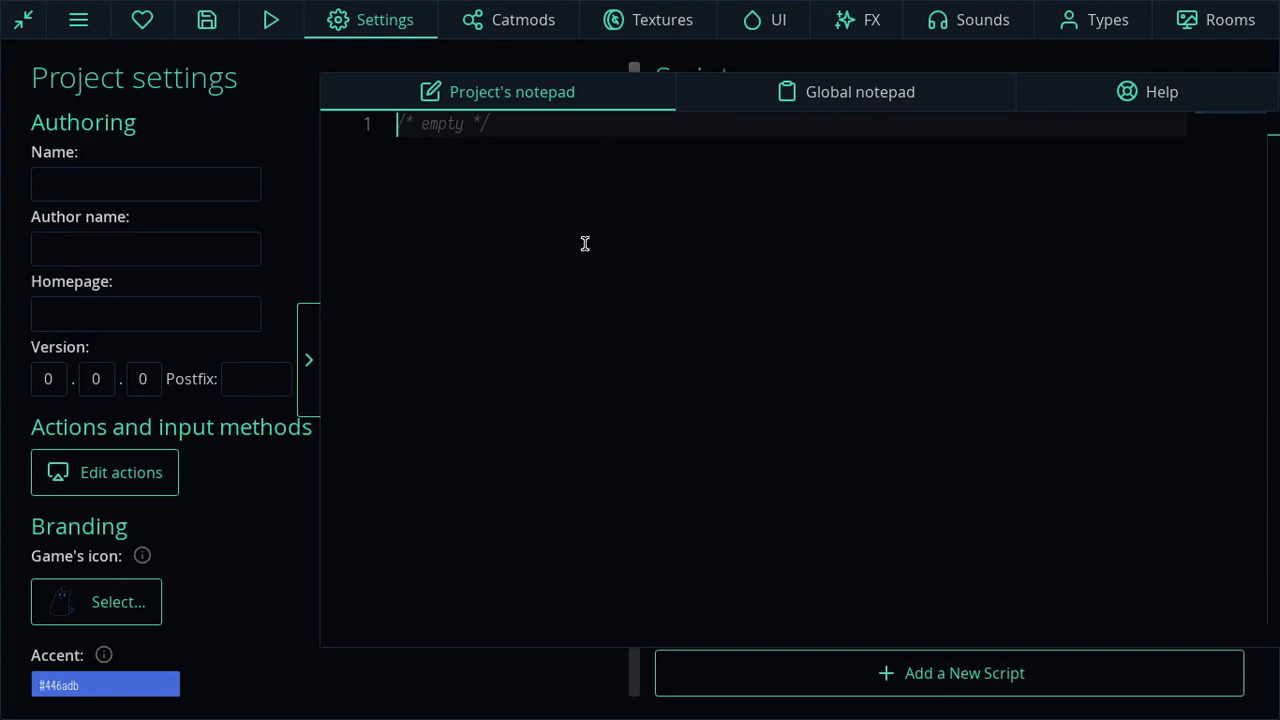
click(310, 362)
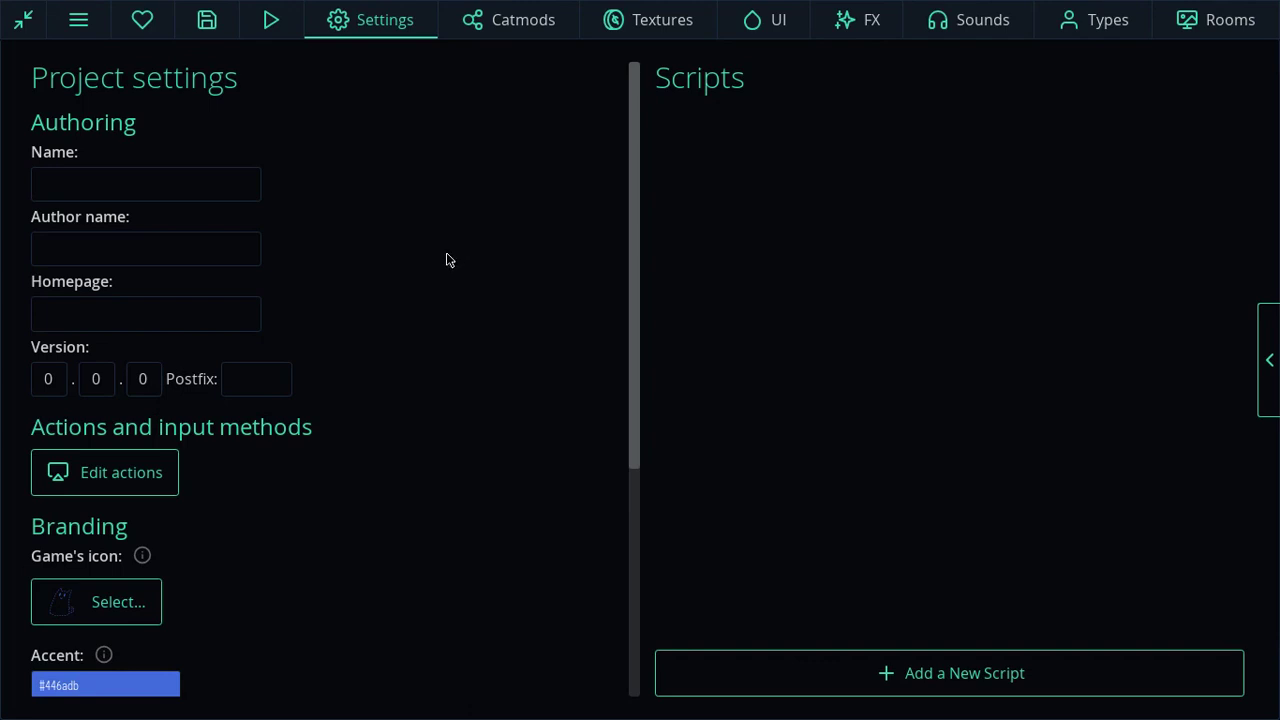
Step: Look through the list of enabled and available catmods for the project
scroll(446, 260, down, 3)
scroll(480, 255, up, 3)
click(512, 18)
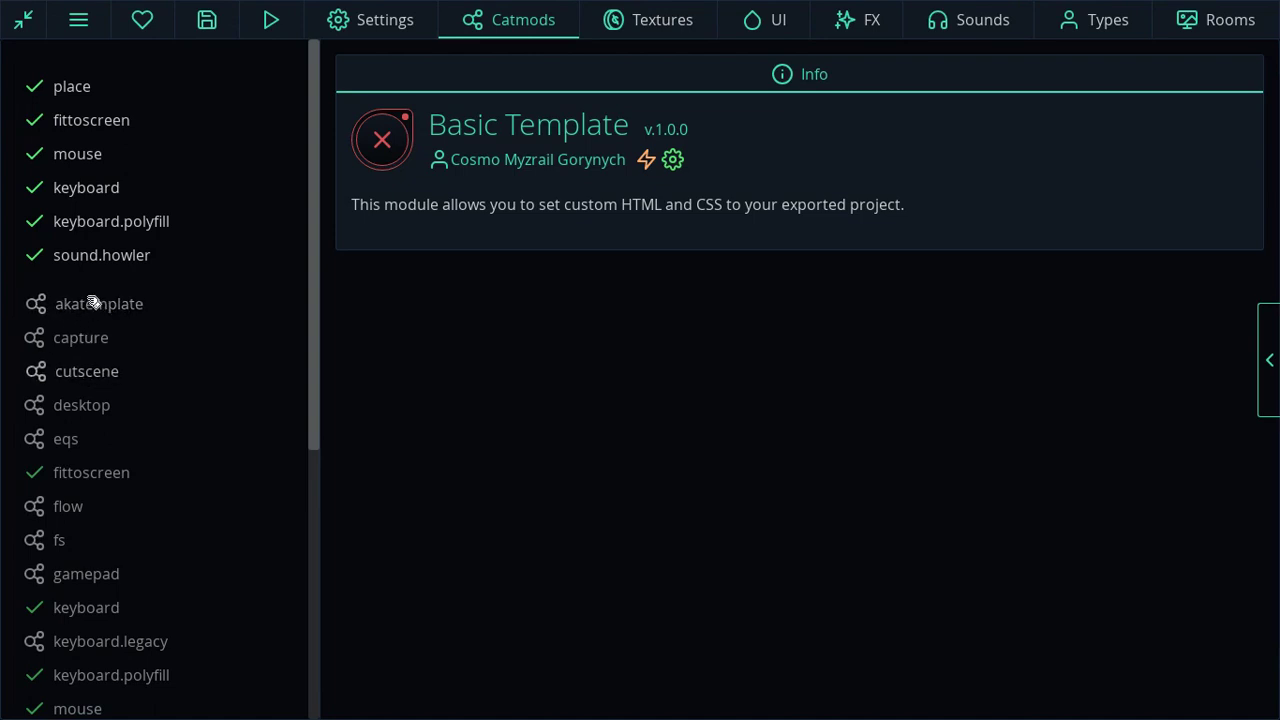
scroll(296, 340, down, 3)
scroll(296, 340, down, 4)
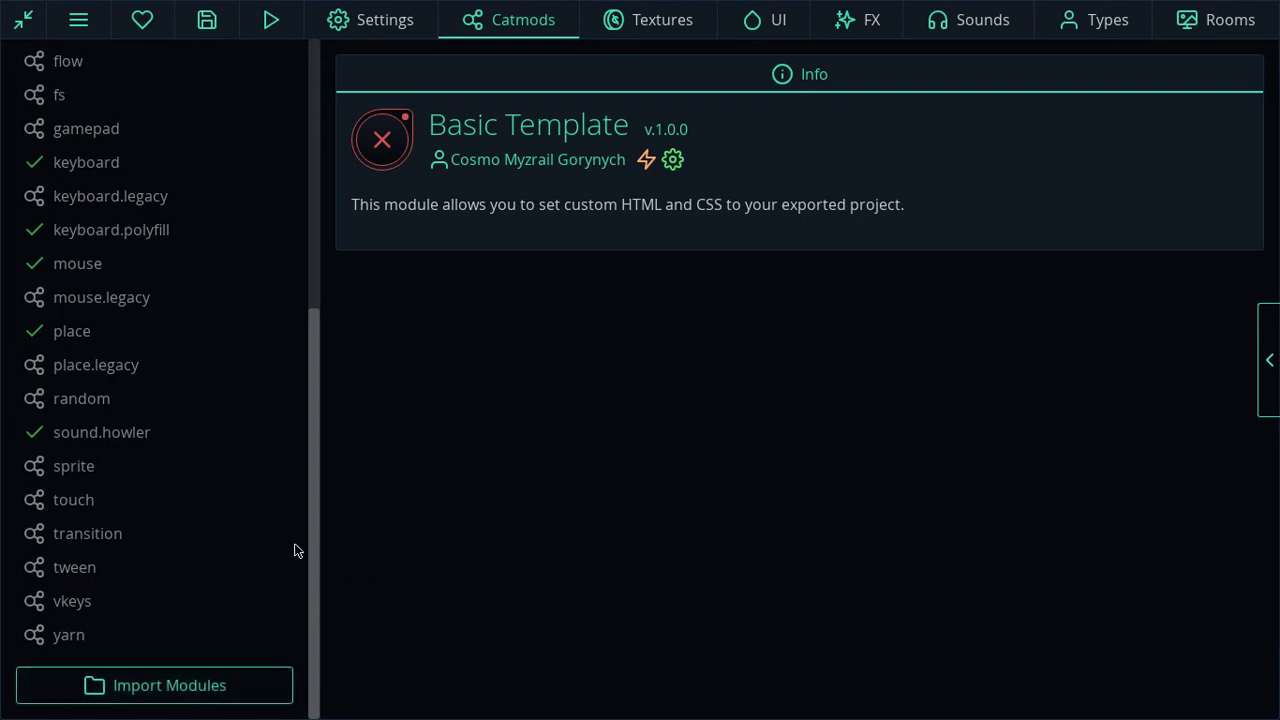
scroll(265, 550, up, 1)
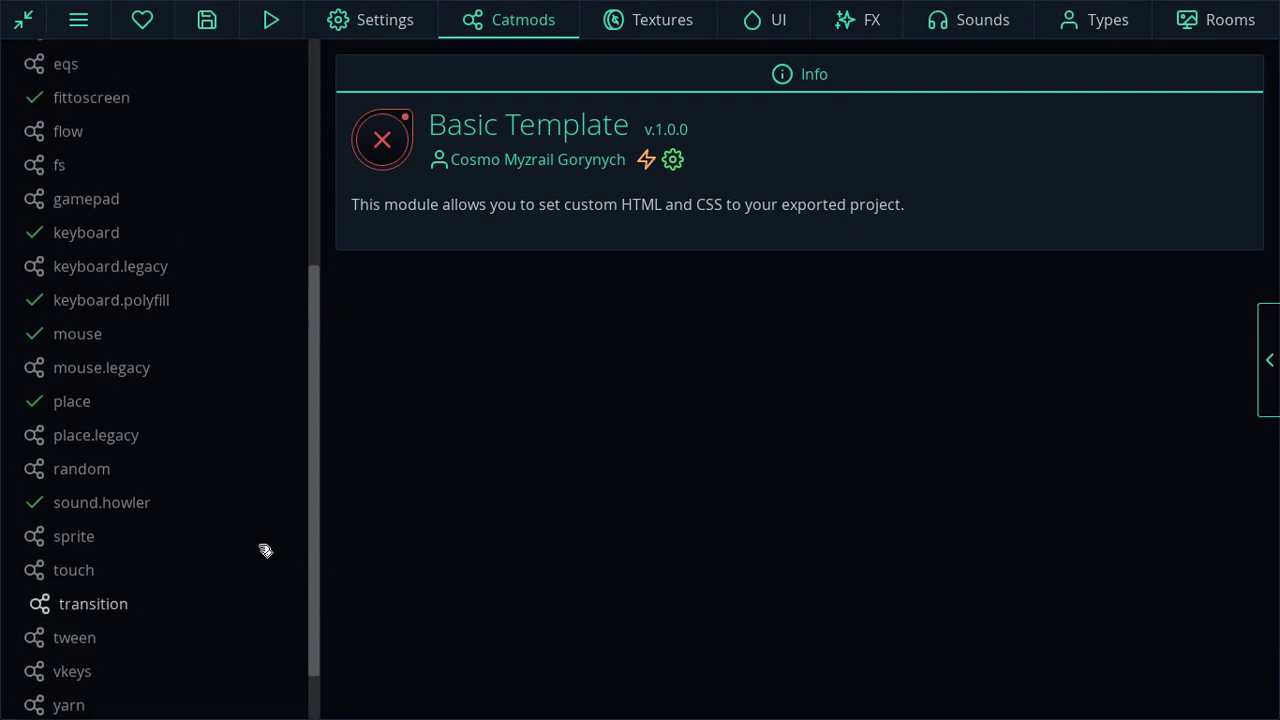
scroll(265, 550, up, 1)
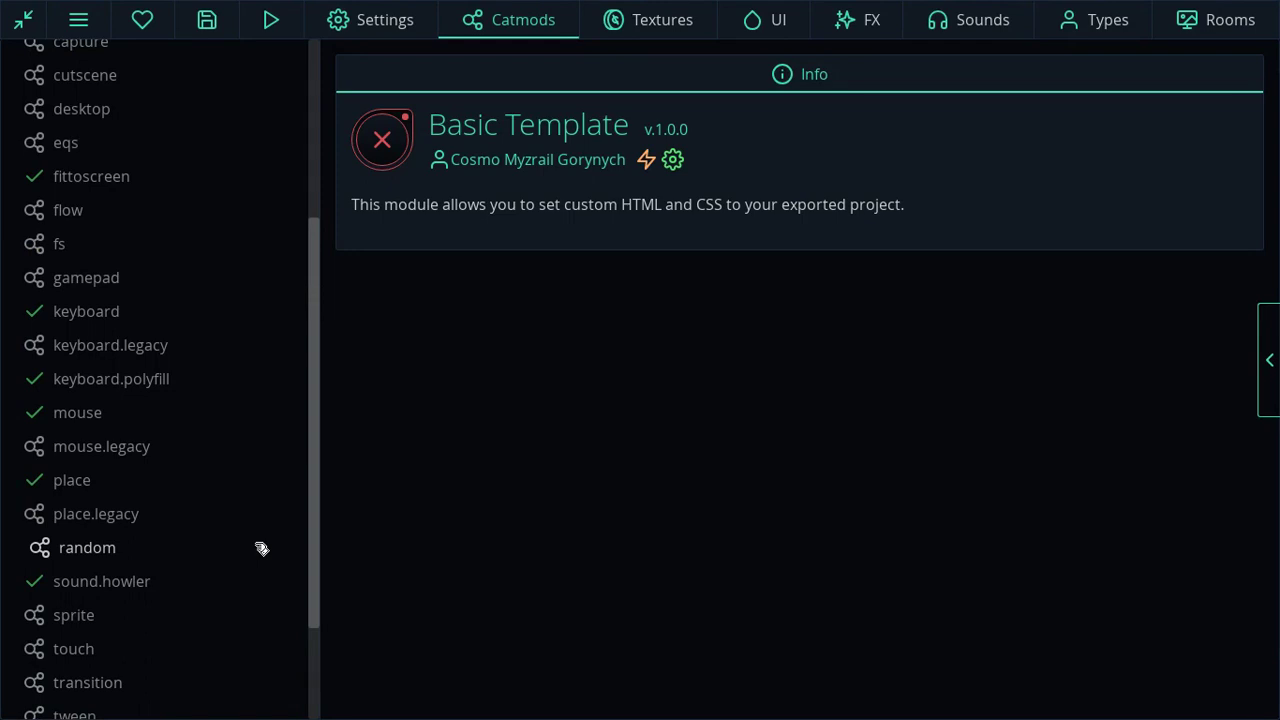
scroll(286, 564, down, 2)
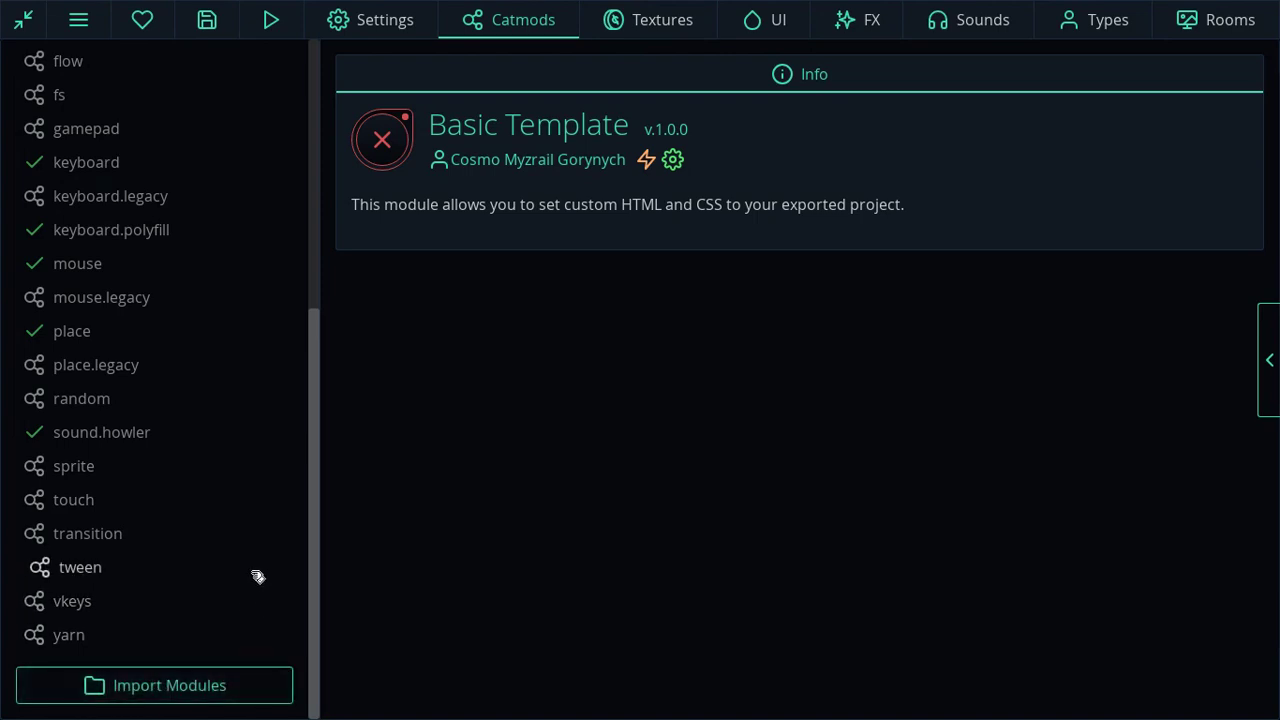
scroll(257, 575, up, 3)
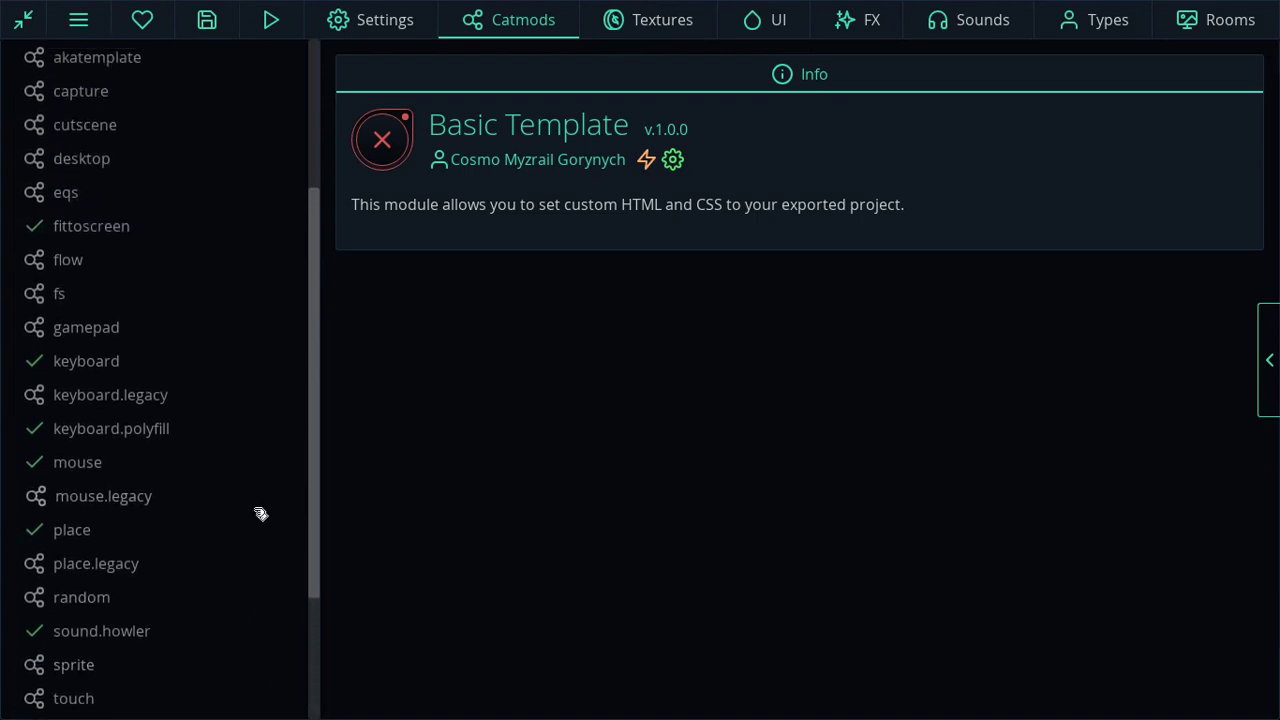
Step: Examine the description of the gamepad catmod and return to the start of the catmods list
scroll(259, 527, up, 1)
scroll(258, 525, up, 2)
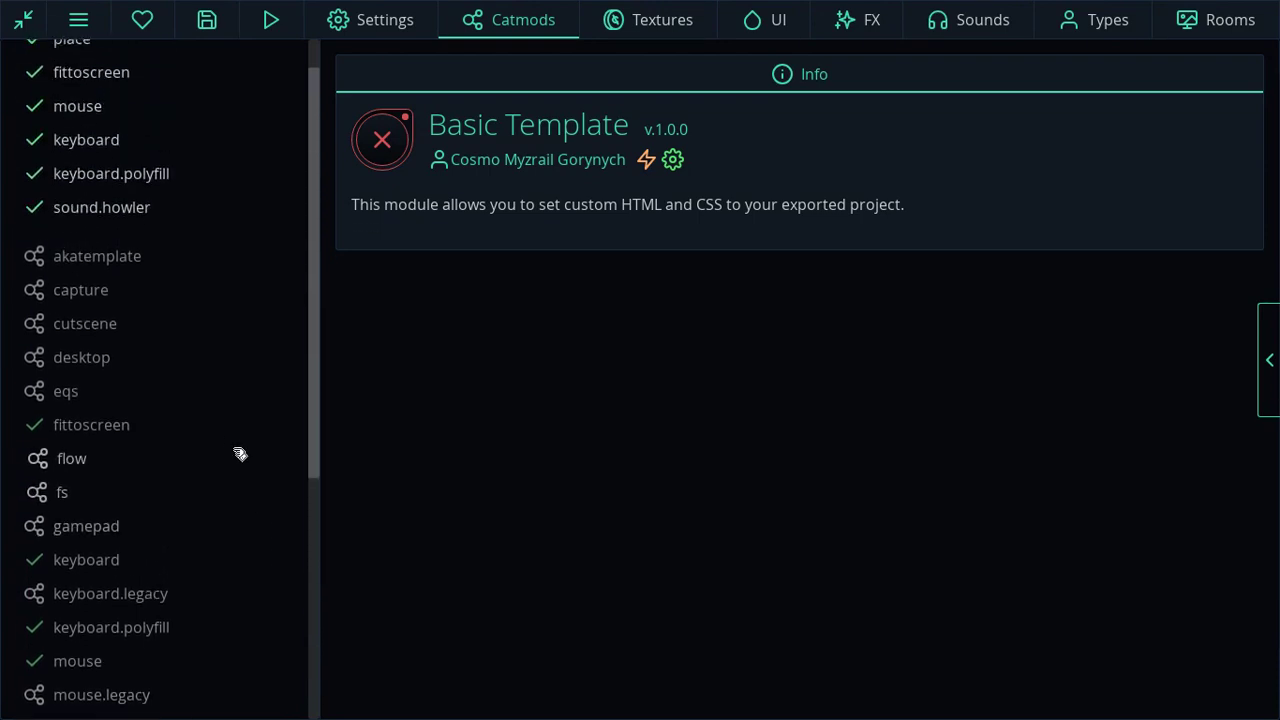
scroll(150, 395, down, 1)
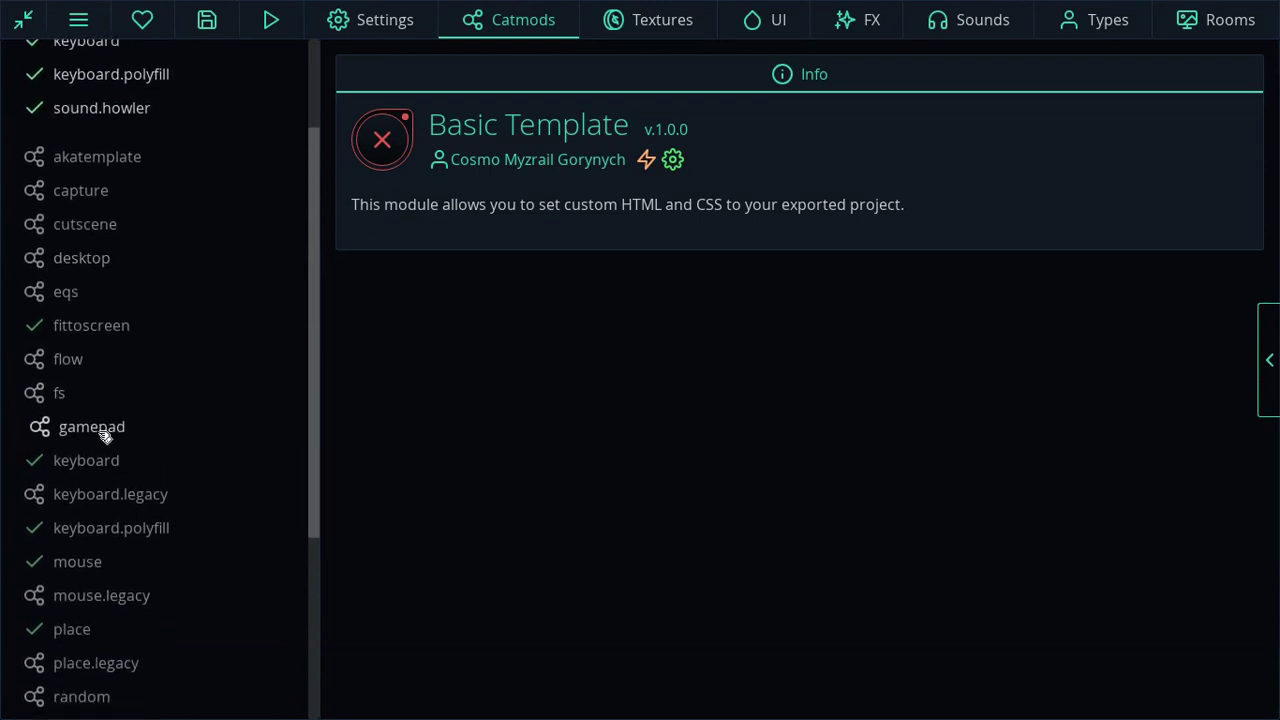
click(104, 436)
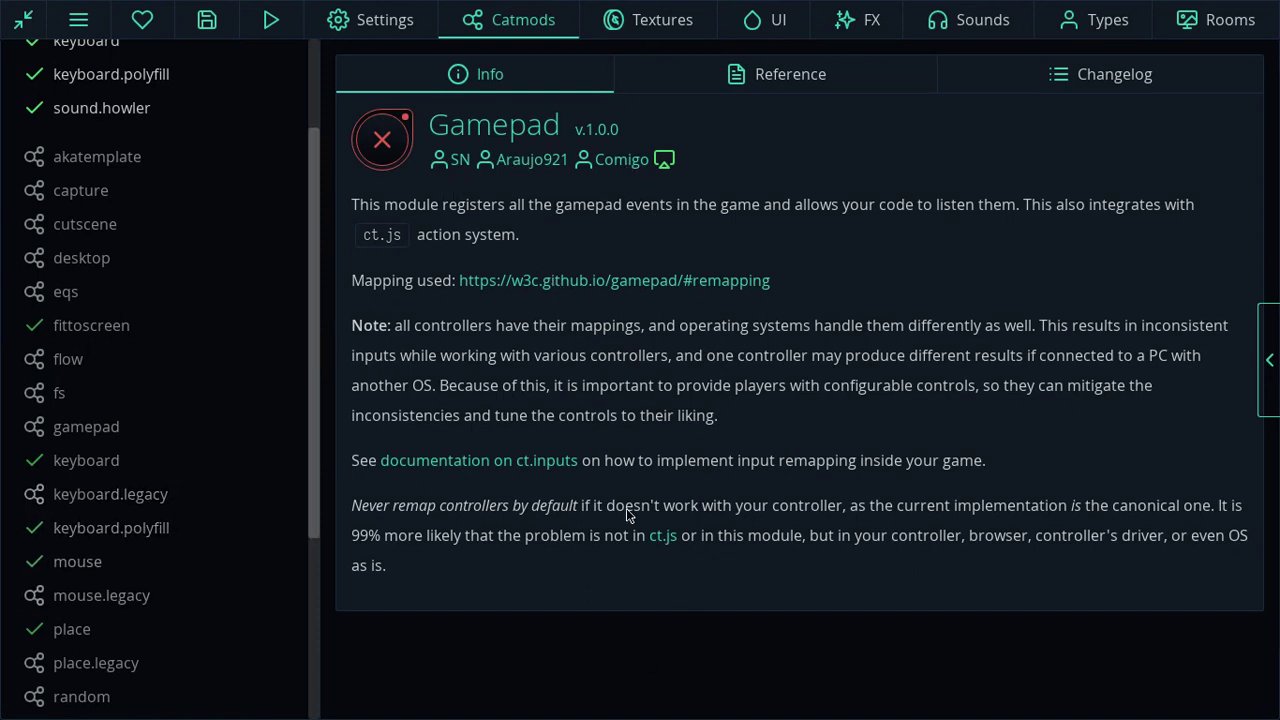
scroll(175, 507, up, 3)
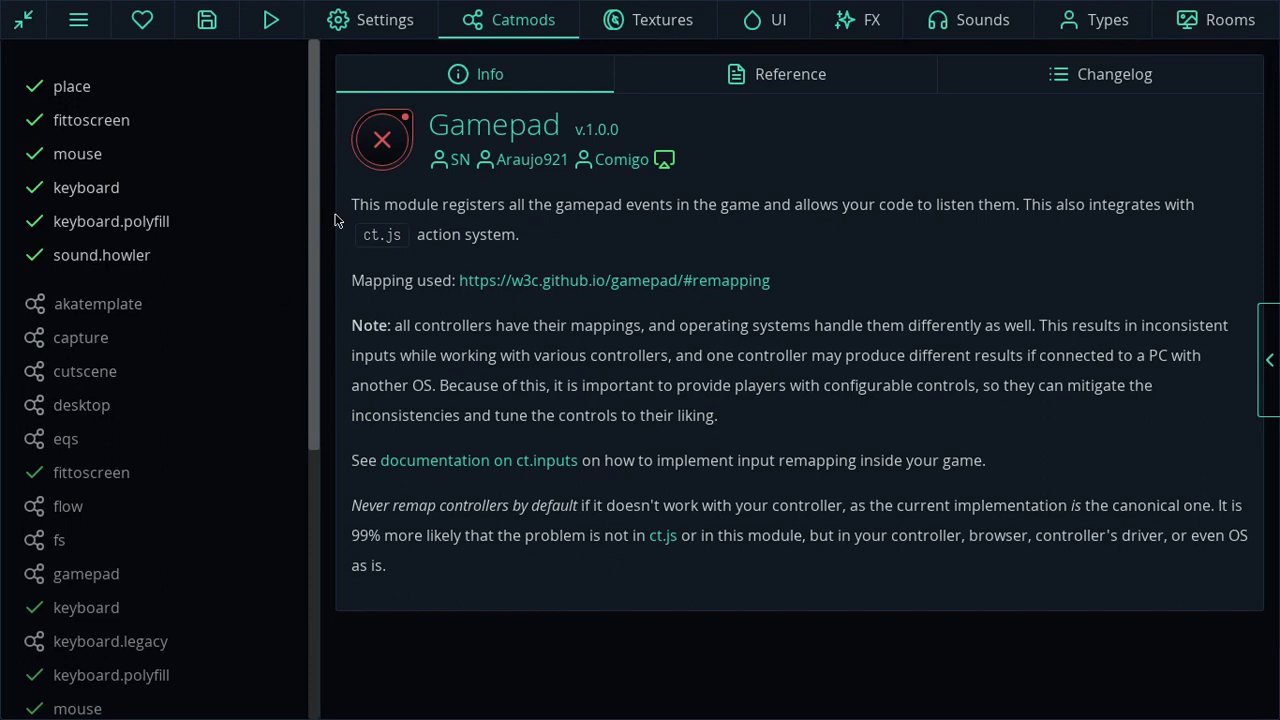
Step: View the project's textures and skeletal animations, its text styles and fonts, and its particle emitters
click(652, 26)
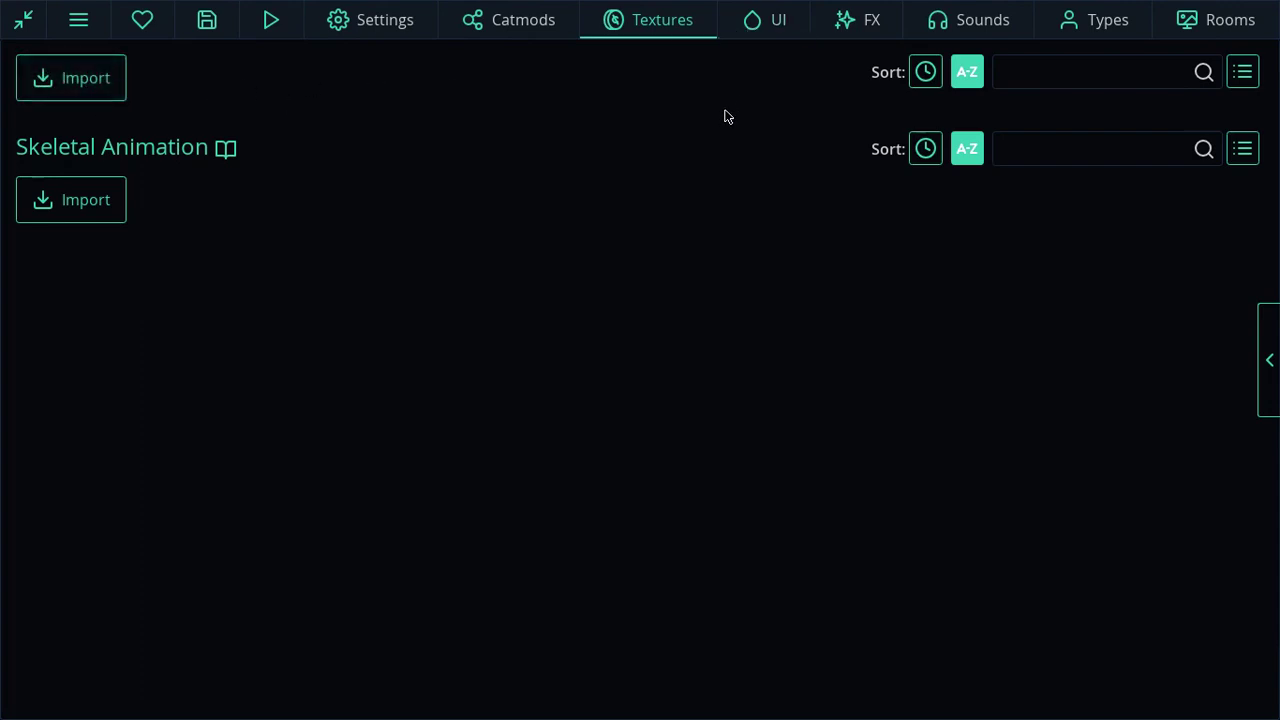
click(775, 19)
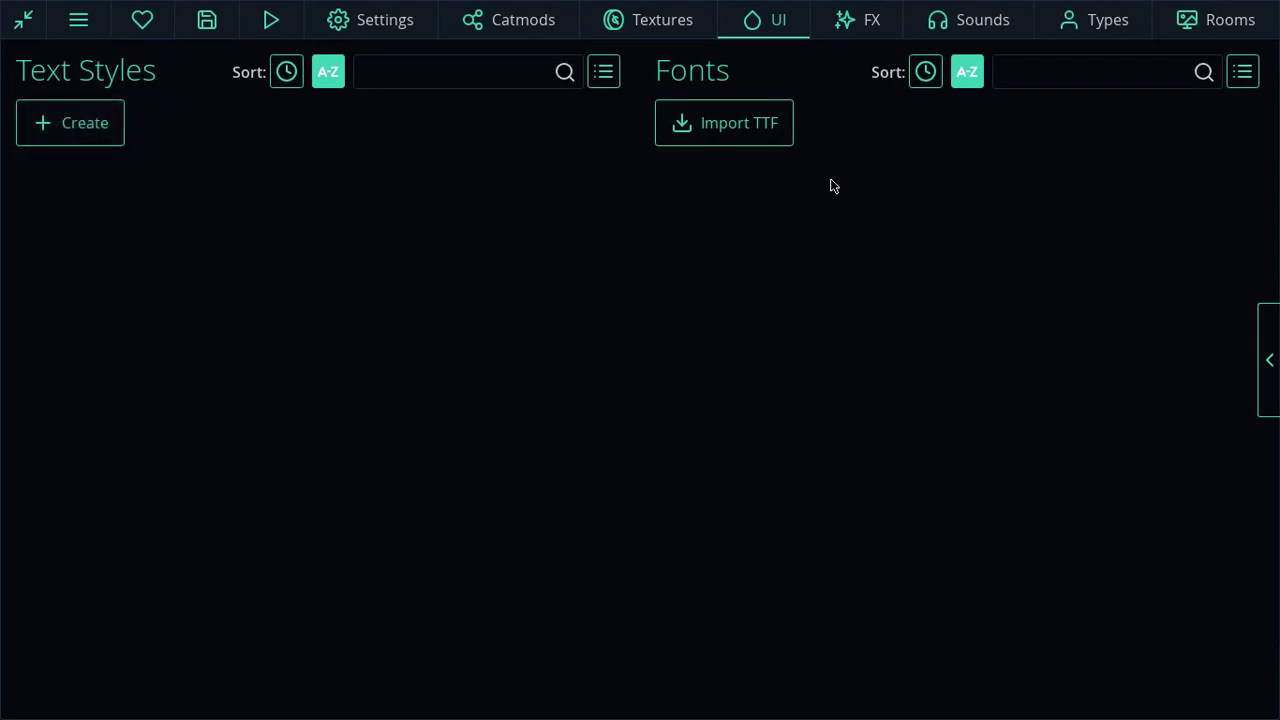
click(855, 25)
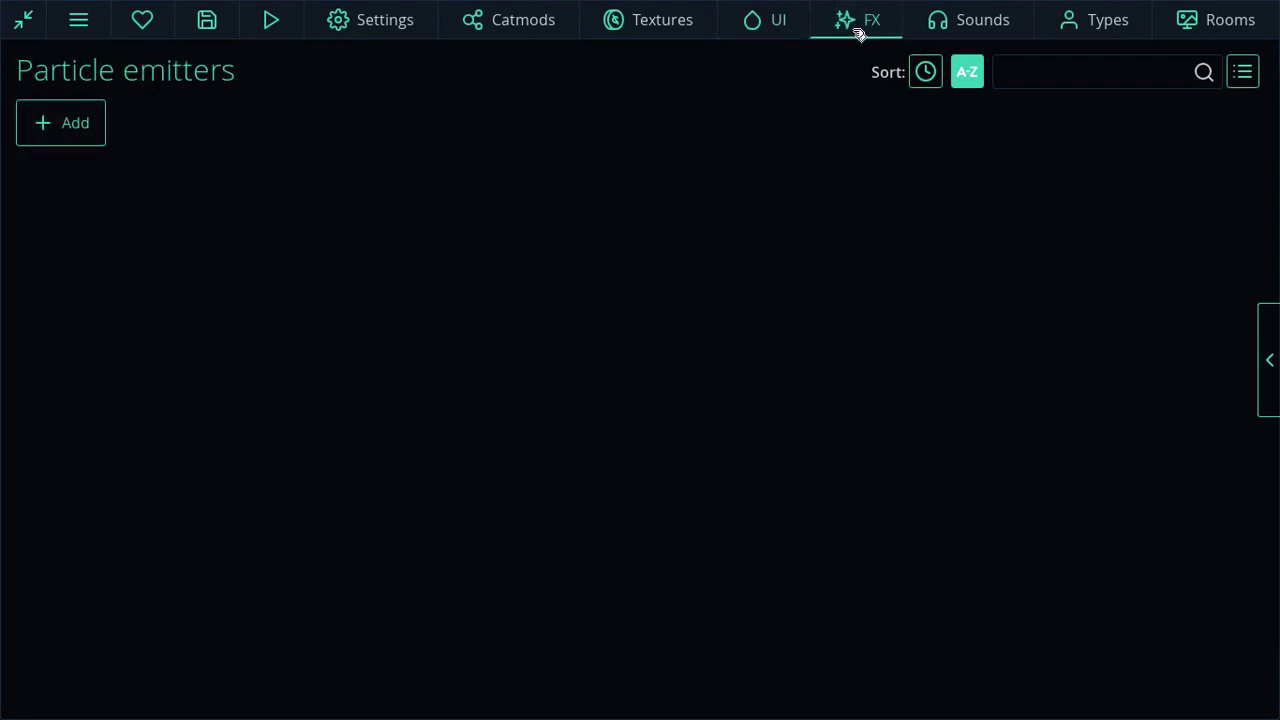